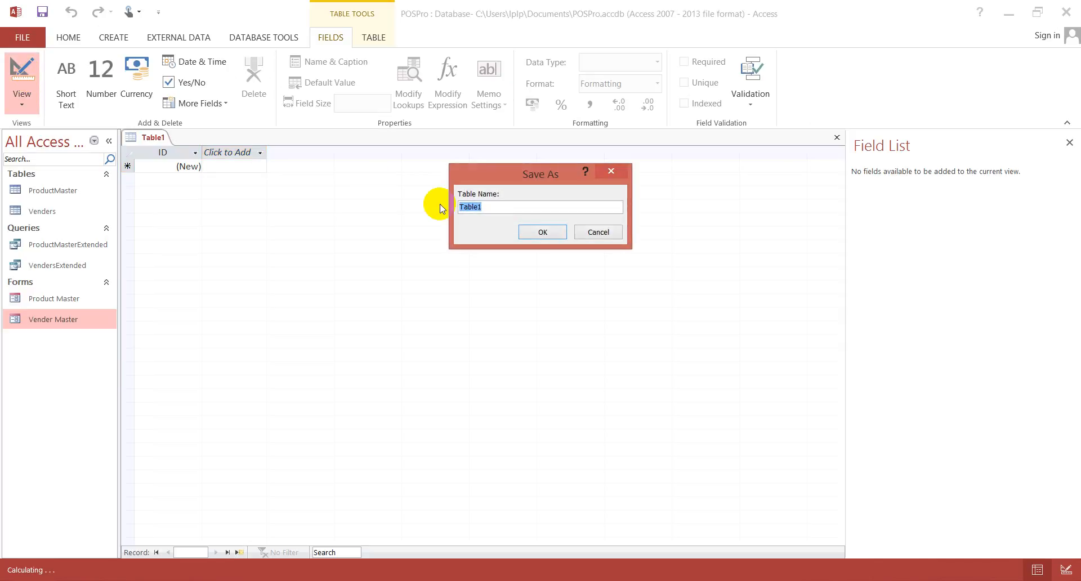
- Save the new table as OpeningStock and add a Date0 field with the Date/Time data type
type("OpeningStock")
left_click(543, 232)
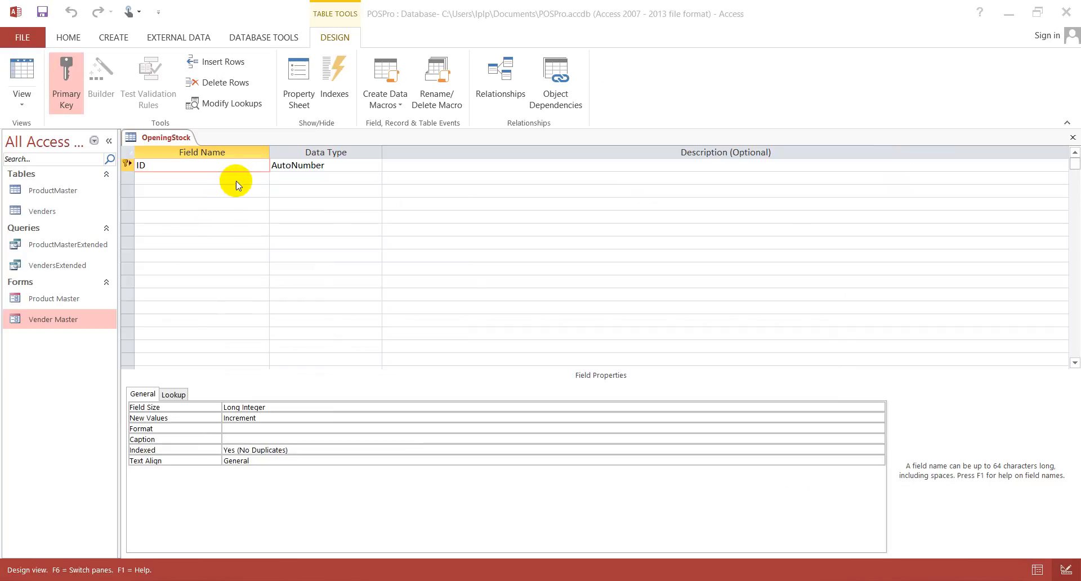
left_click(238, 180)
type("d")
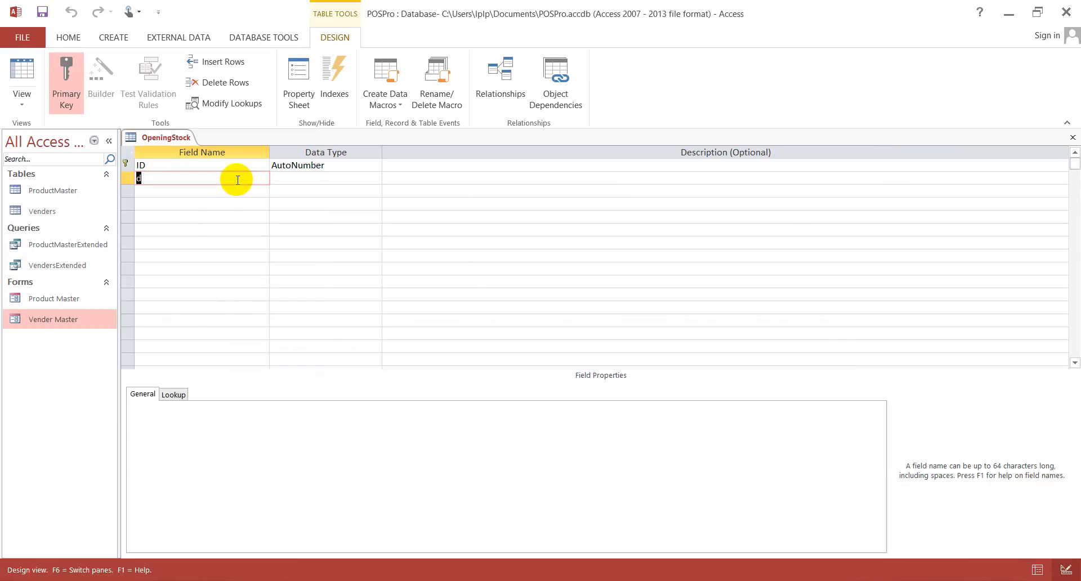
type("Date0")
key("Tab")
type("d")
- Give the Date0 field the default value =Date() and the caption "Date:"
left_click(263, 439)
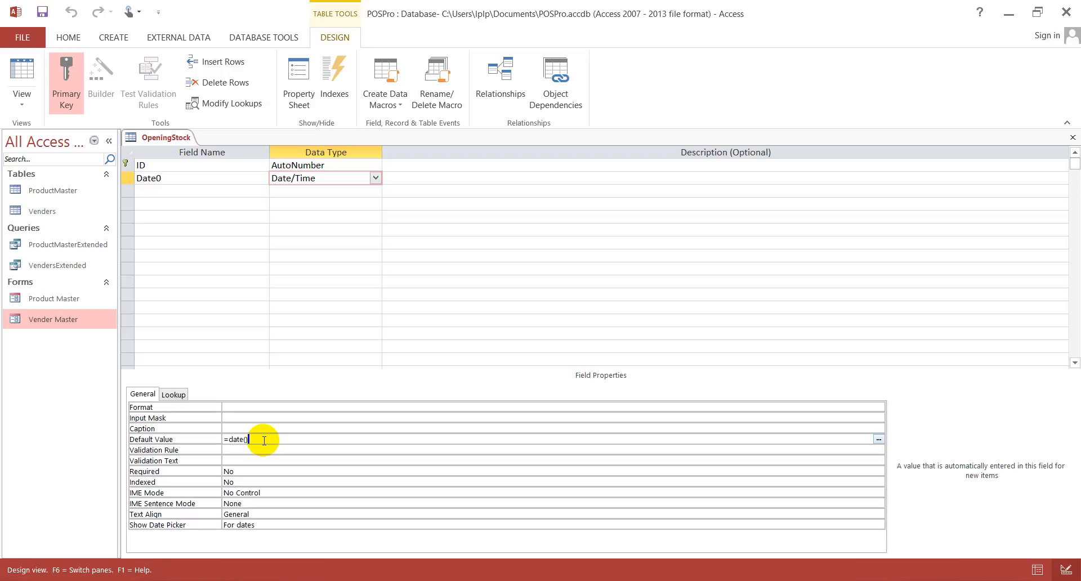
type("=date()")
key("Return")
key("Up")
left_click(235, 429)
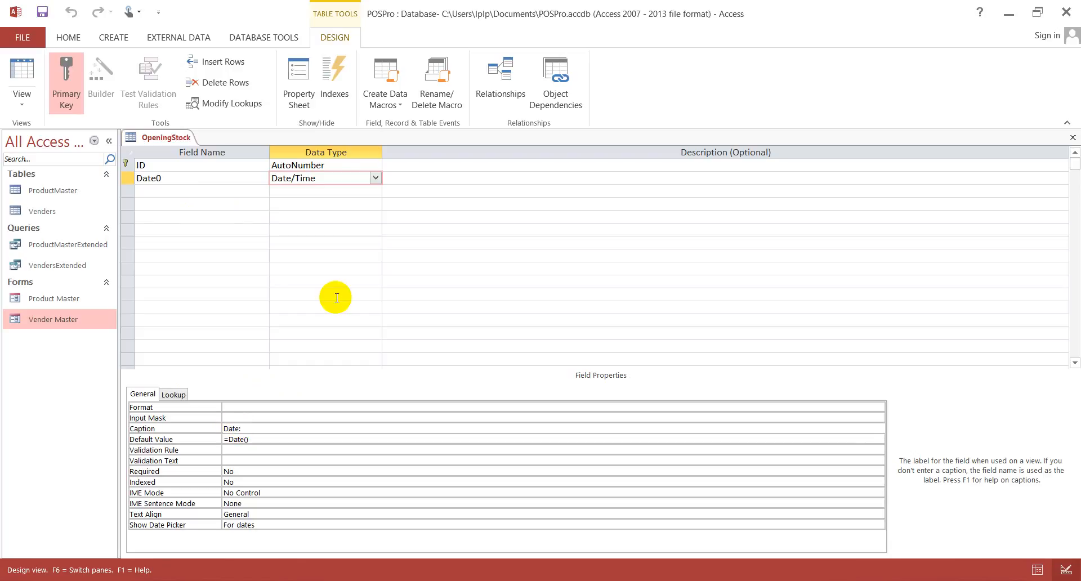
- Add a ProductID field below Date0 and choose Lookup Wizard as its data type
left_click(185, 187)
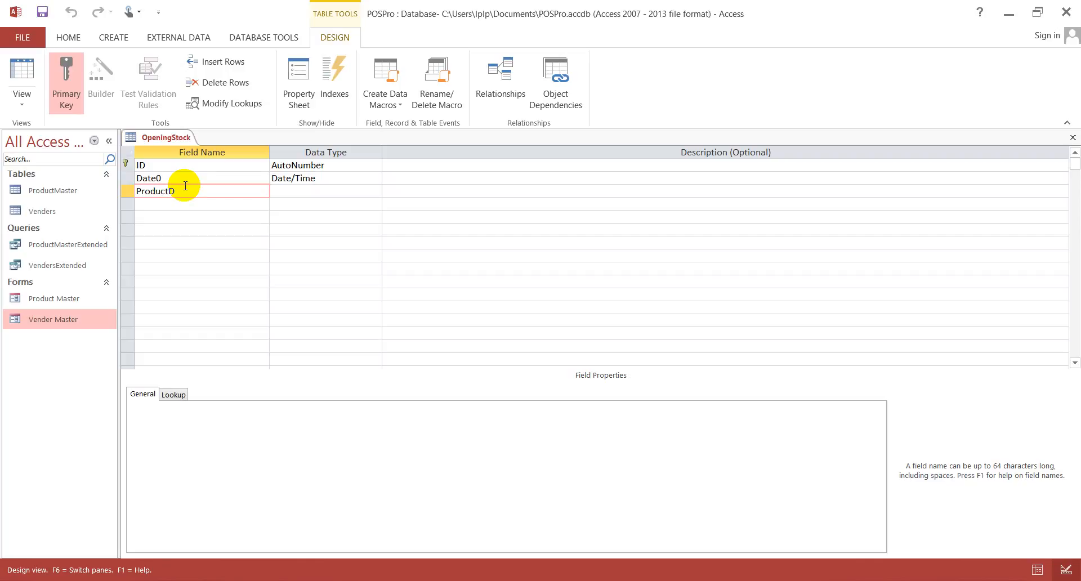
key("Down")
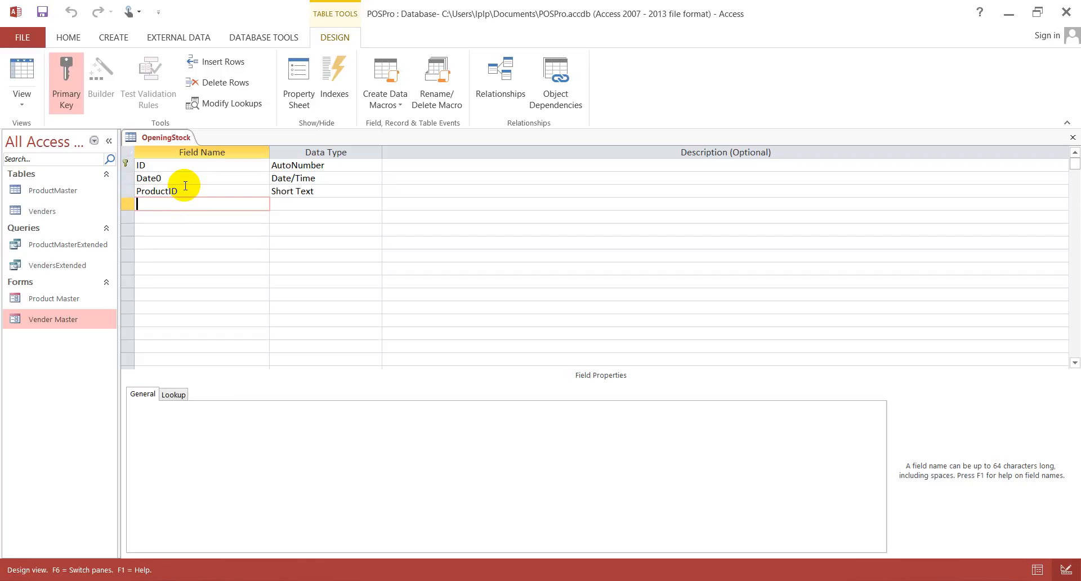
key("Up")
key("Tab")
type("loo")
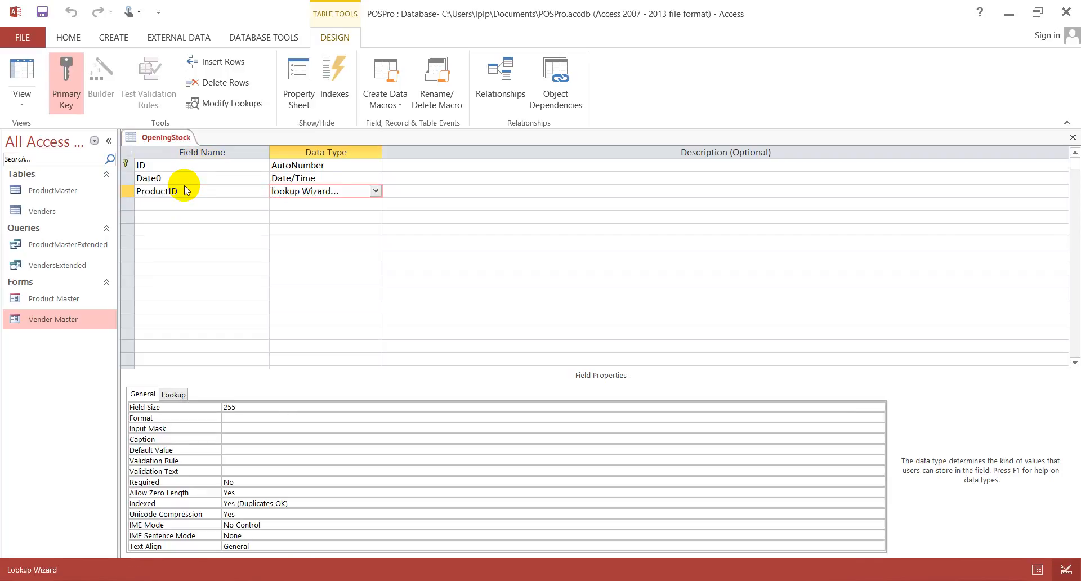
key("Return")
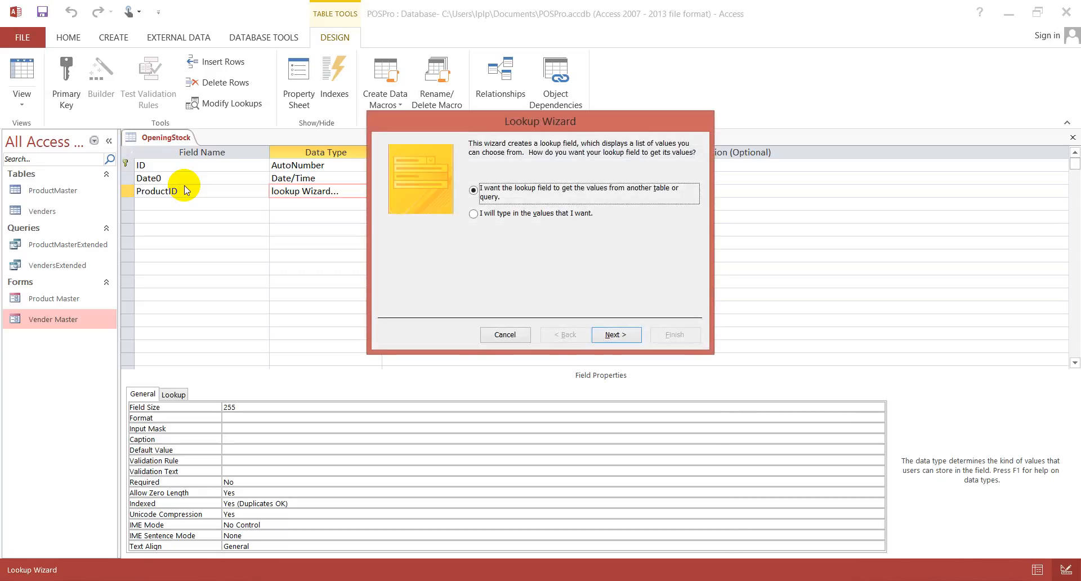
- Have the lookup take its values from the ProductMaster table, using the ID and ProductName fields
key("Return")
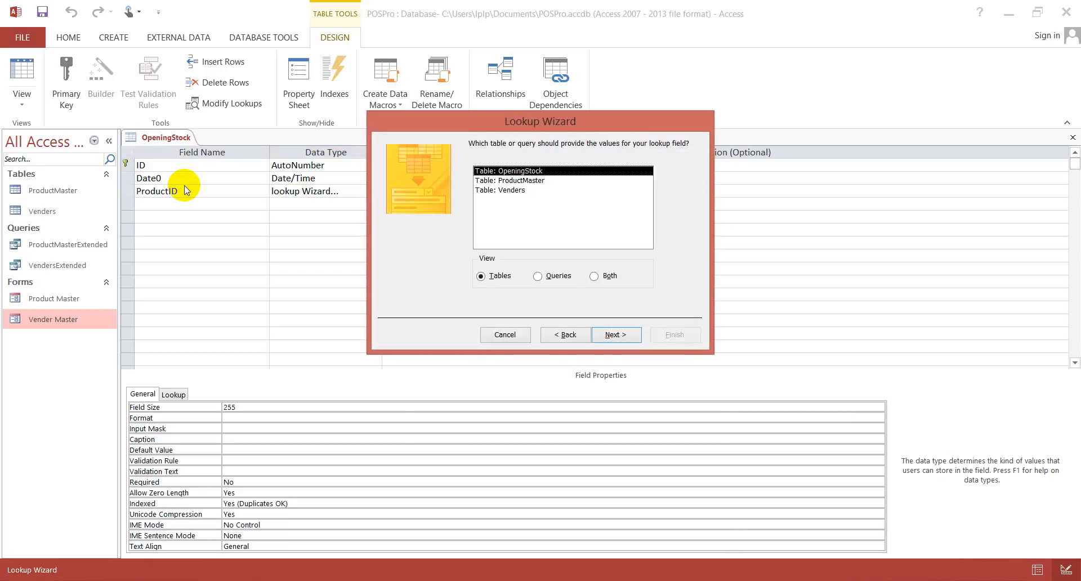
key("Down")
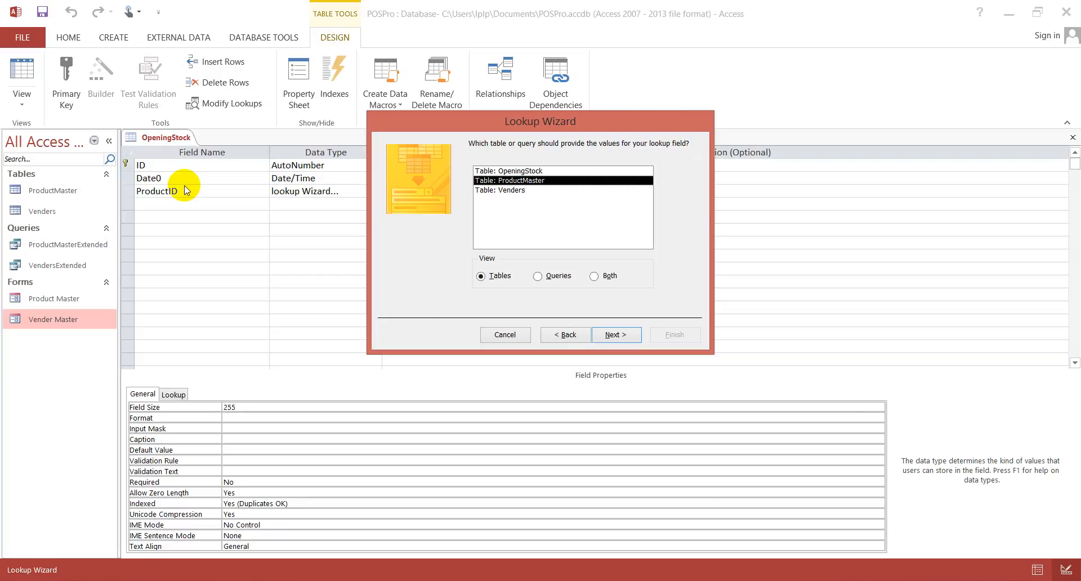
key("Return")
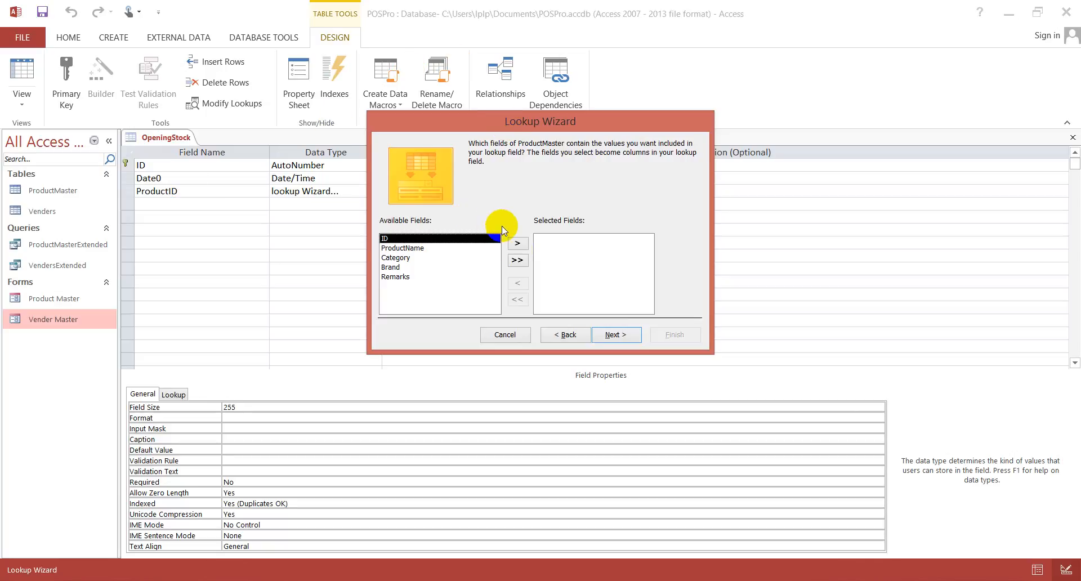
left_click(518, 244)
left_click(518, 244)
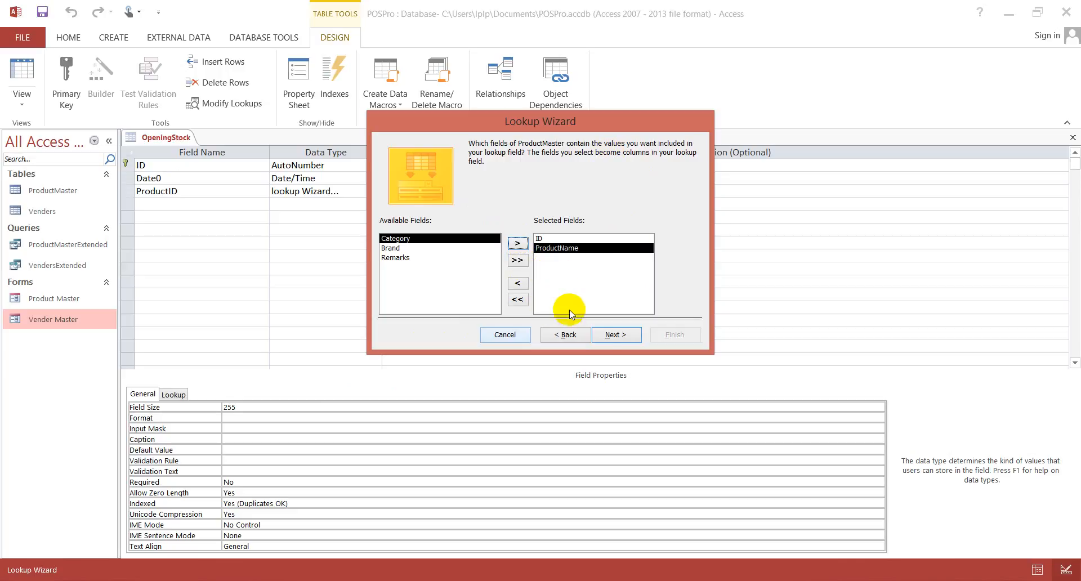
left_click(613, 334)
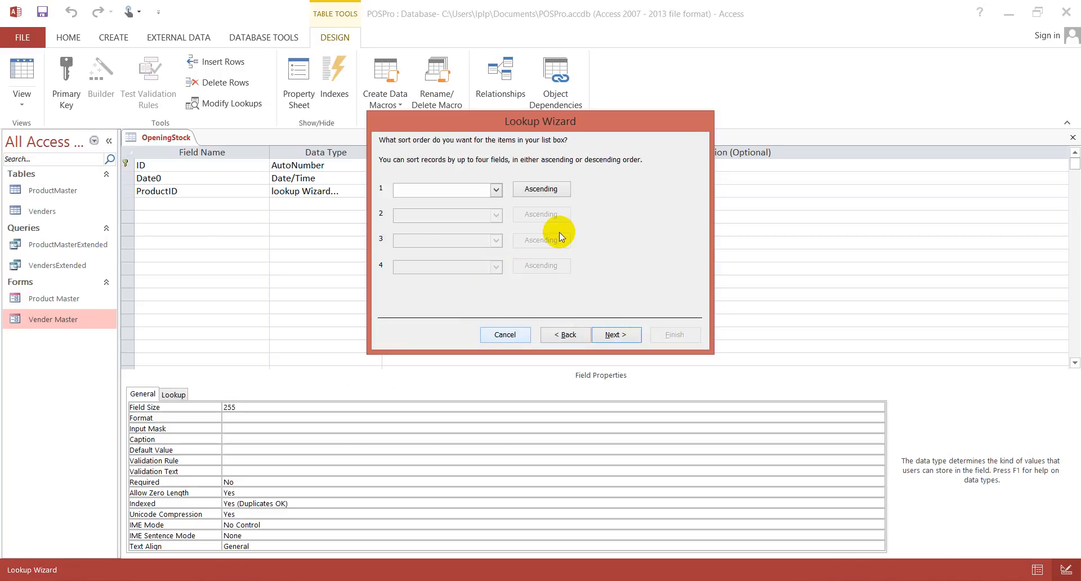
- Sort the lookup list by ProductName in ascending order
left_click(493, 189)
left_click(443, 212)
left_click(496, 191)
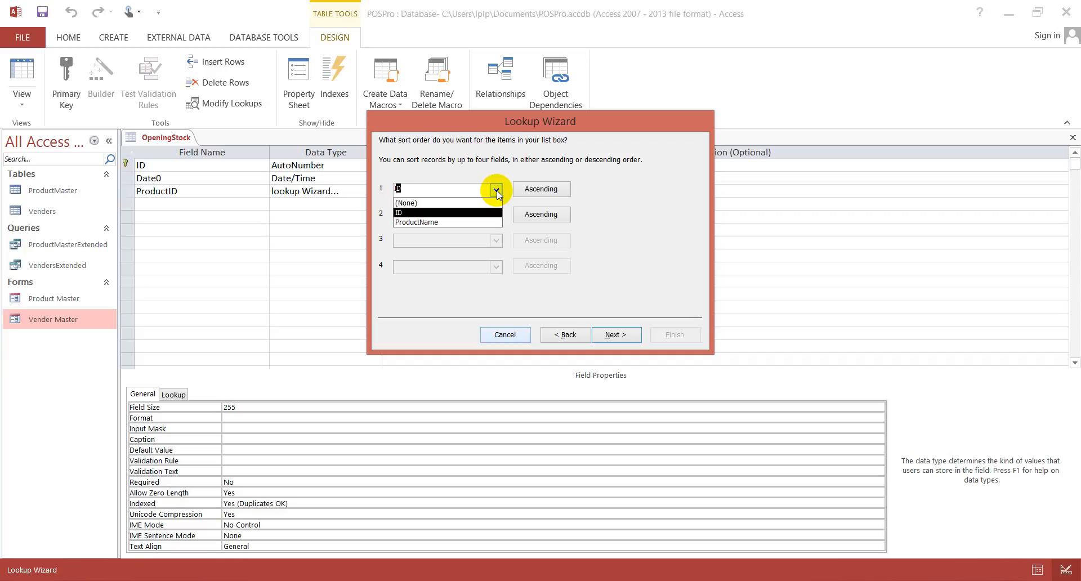
left_click(457, 225)
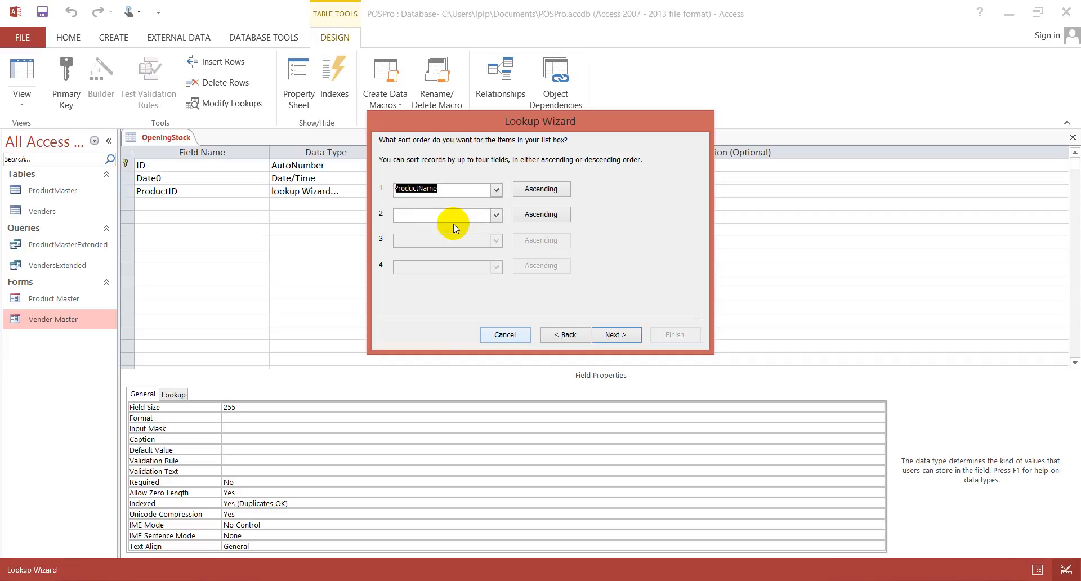
left_click(606, 336)
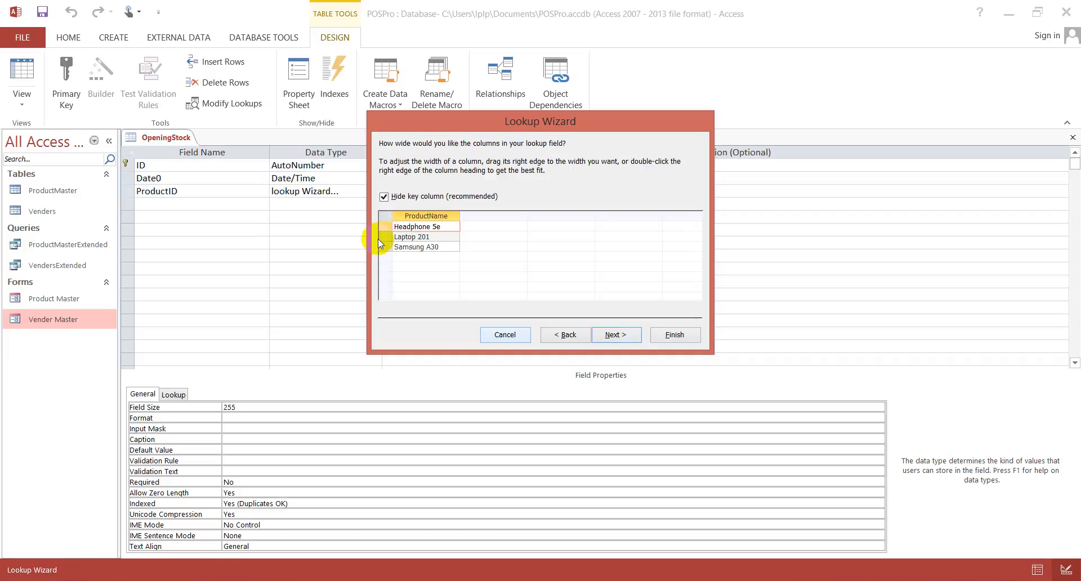
- Keep the lookup's key column hidden, finish the wizard with the label ProductID, and save the table
left_click(385, 197)
left_click(385, 196)
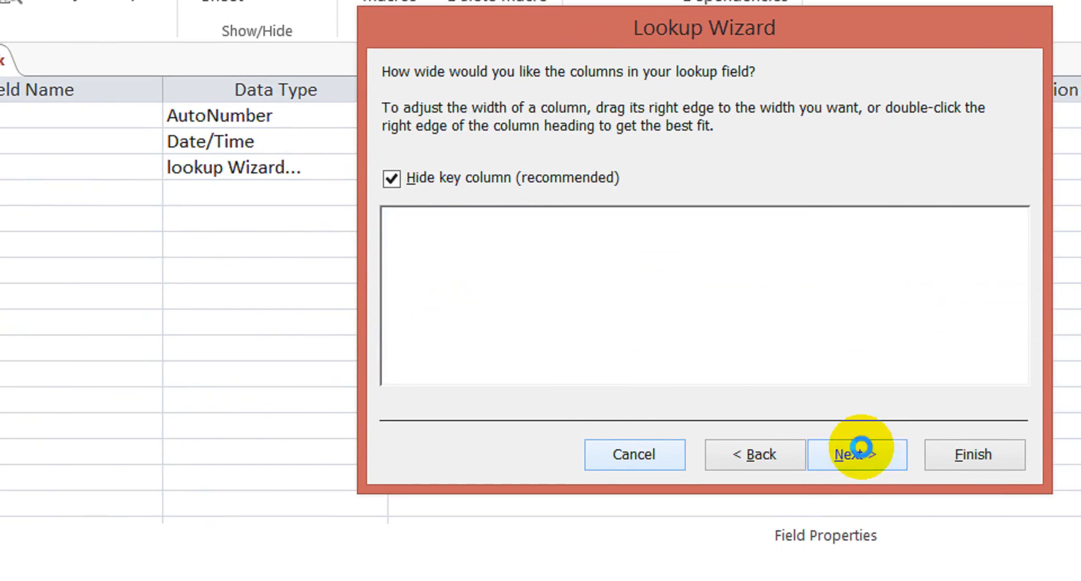
left_click(899, 513)
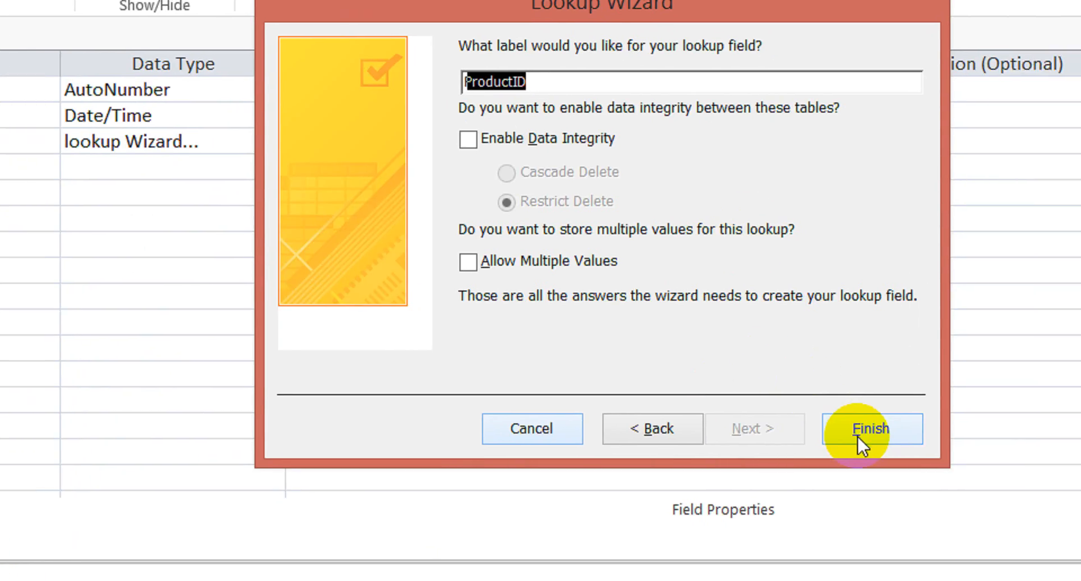
left_click(864, 429)
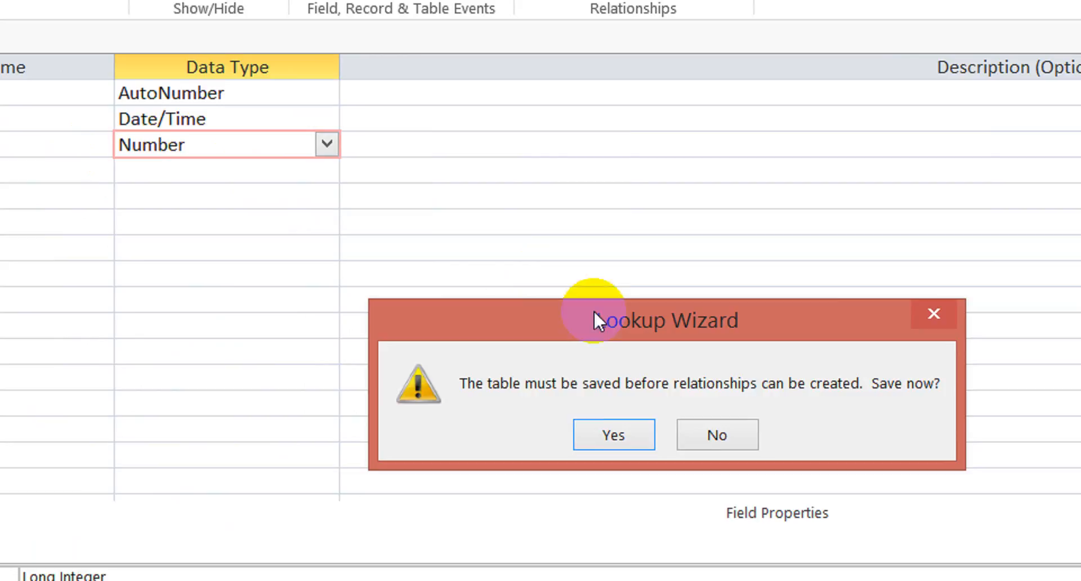
left_click(598, 434)
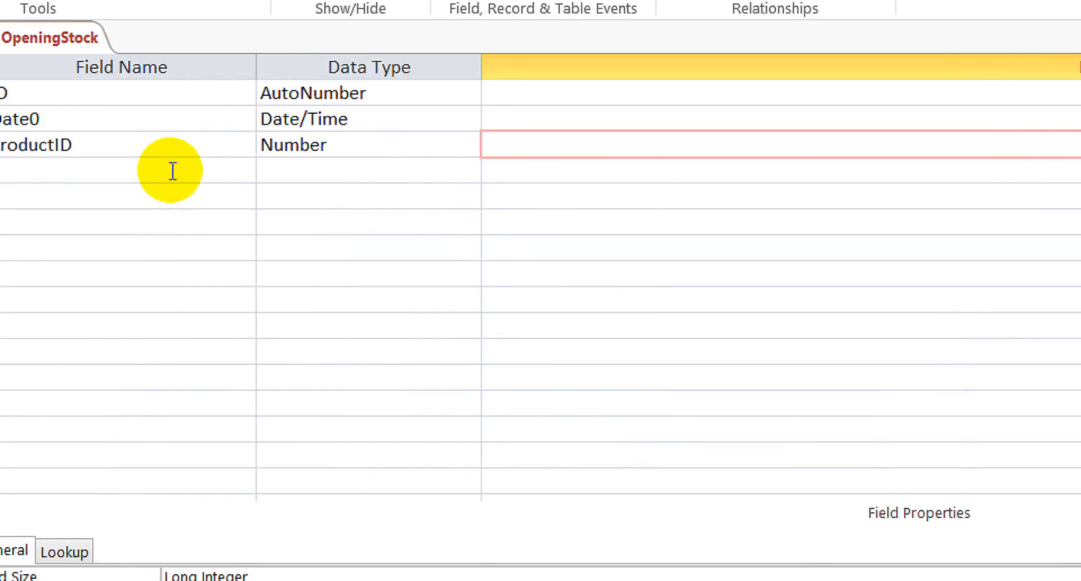
- Add a ProductName field with the Short Text data type below ProductID
left_click(173, 170)
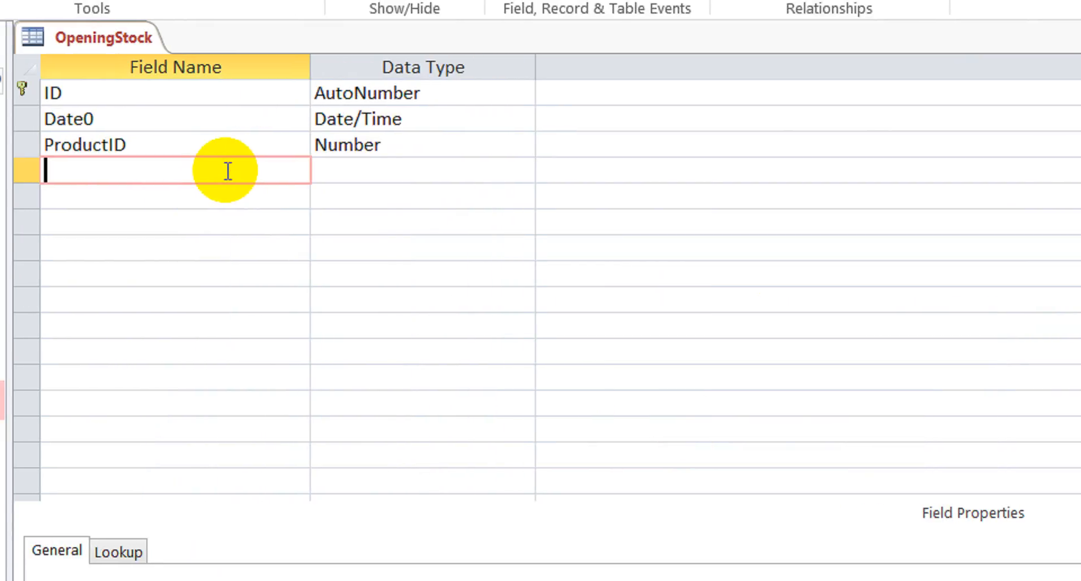
type("Prou")
key("Left")
key("Delete")
type("ductName")
key("Down")
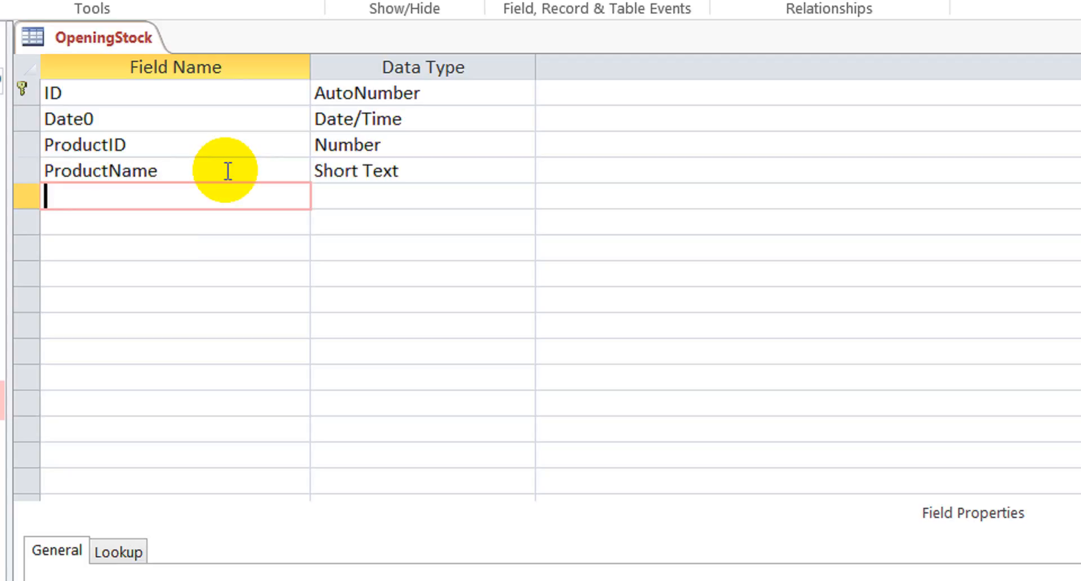
key("Up")
key("Right")
key("Left")
key("Down")
- Set the ProductID field's lookup column widths to 1";1" and its list width to 2"
left_click(415, 146)
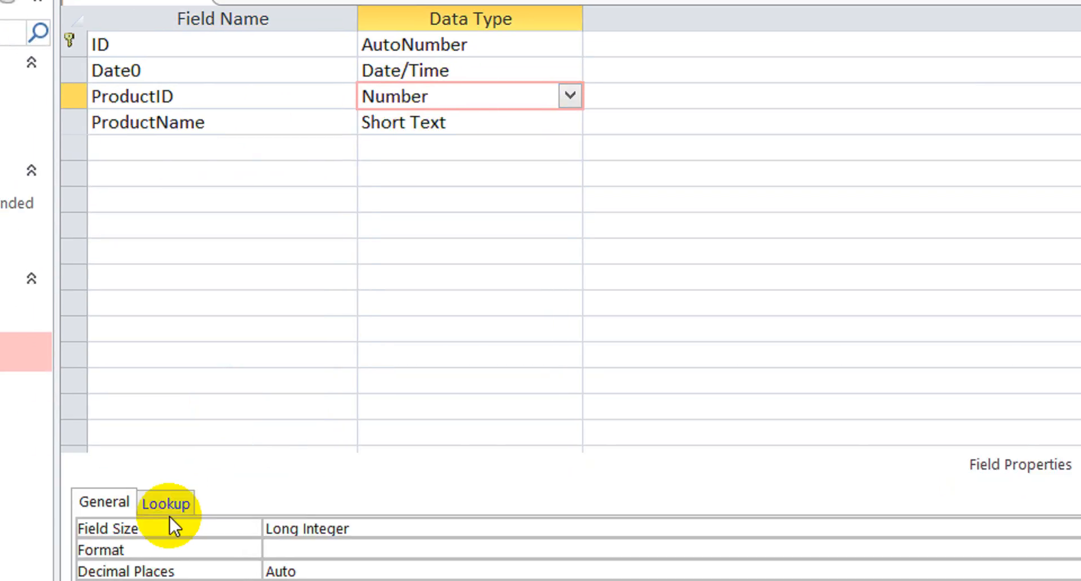
left_click(170, 508)
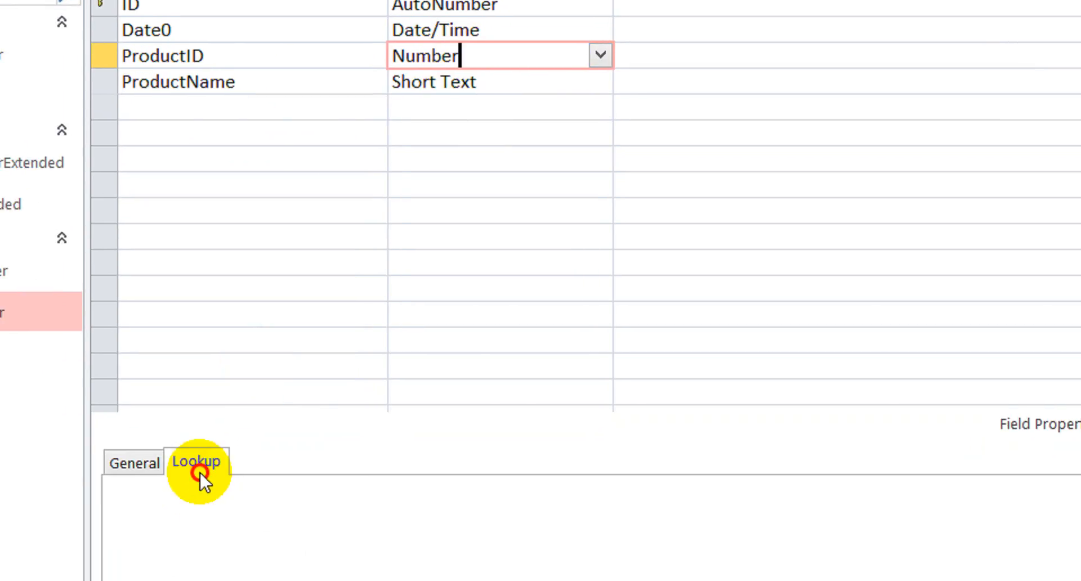
left_click(362, 496)
key("Home")
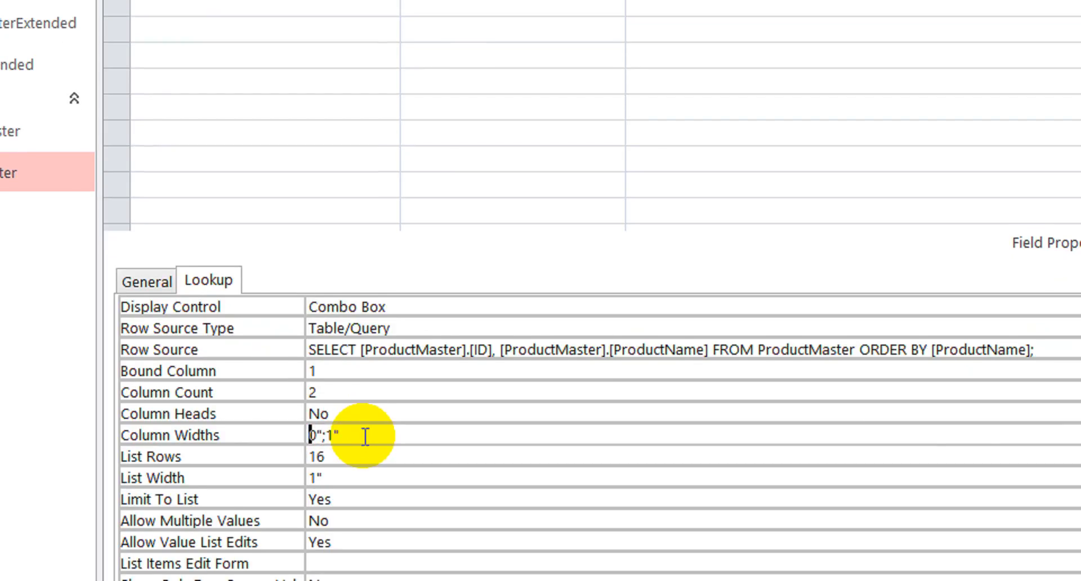
key("Delete")
type("1")
key("Return")
key("Return")
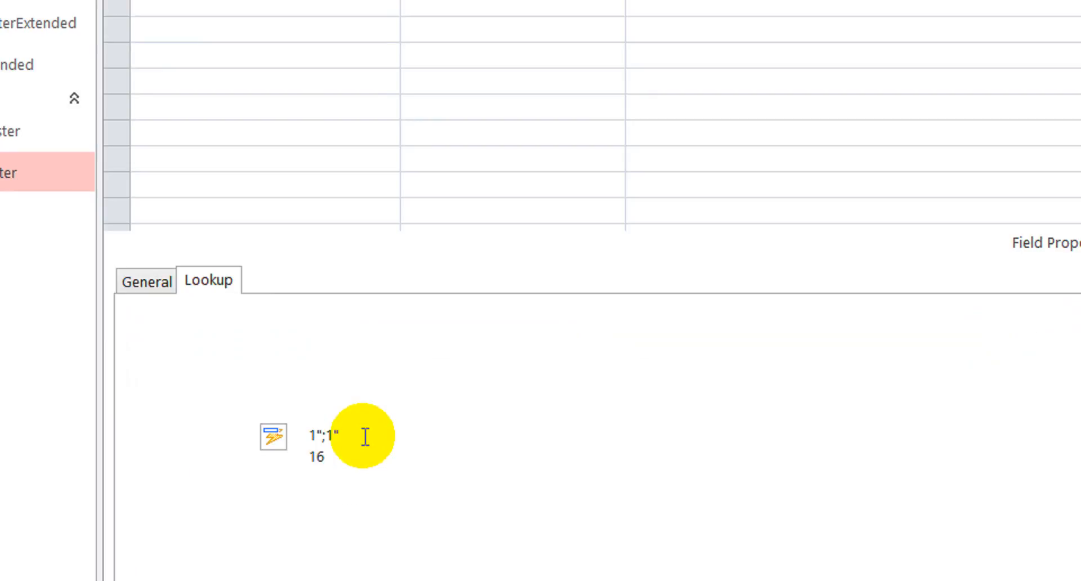
type("2")
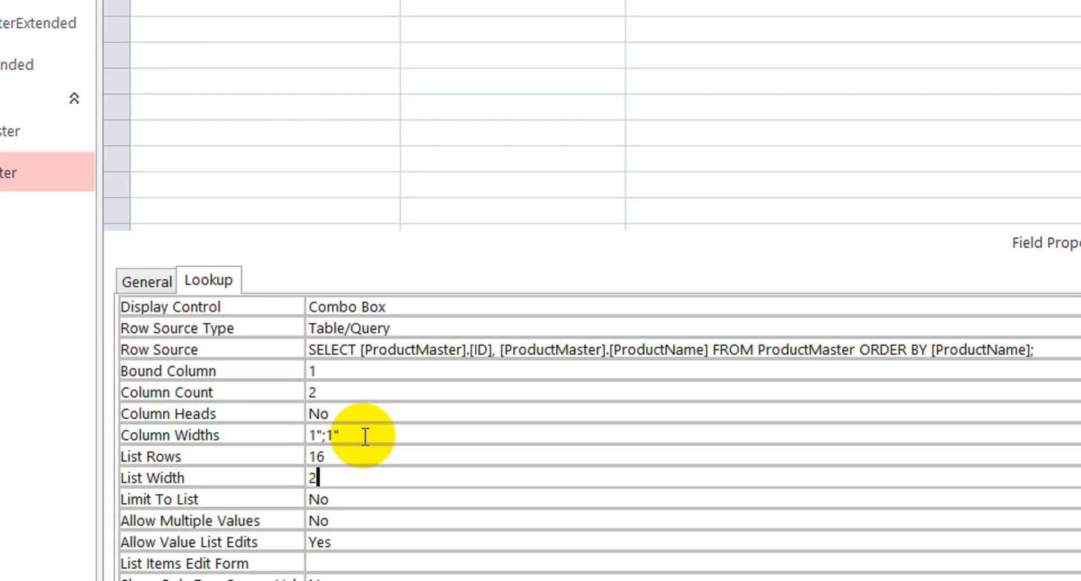
- Set Column Heads to Yes in the ProductID lookup properties
key("Up")
key("Up")
key("Up")
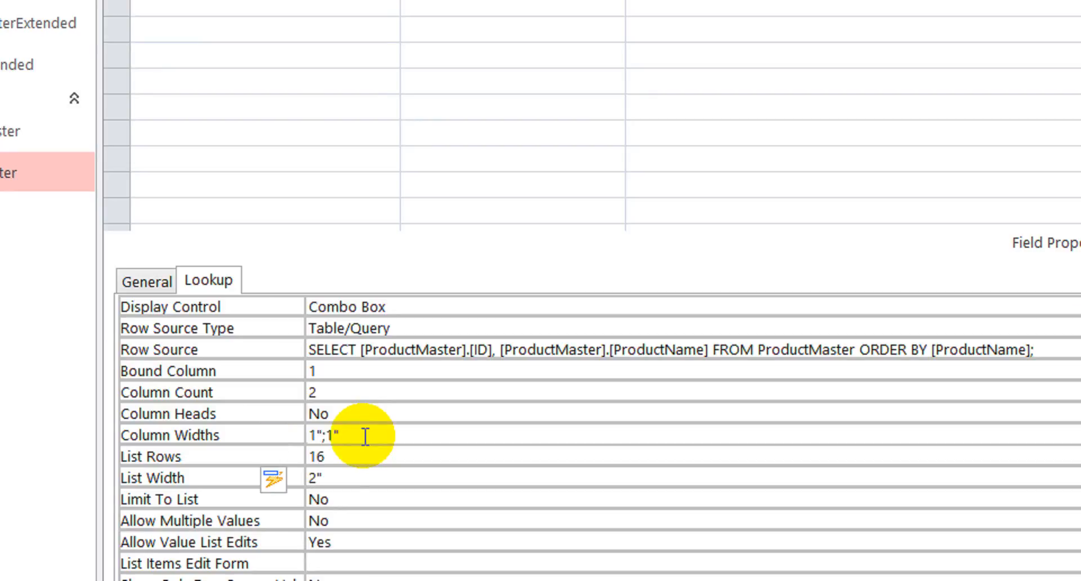
type("Yes")
key("Return")
key("Up")
key("Down")
key("Down")
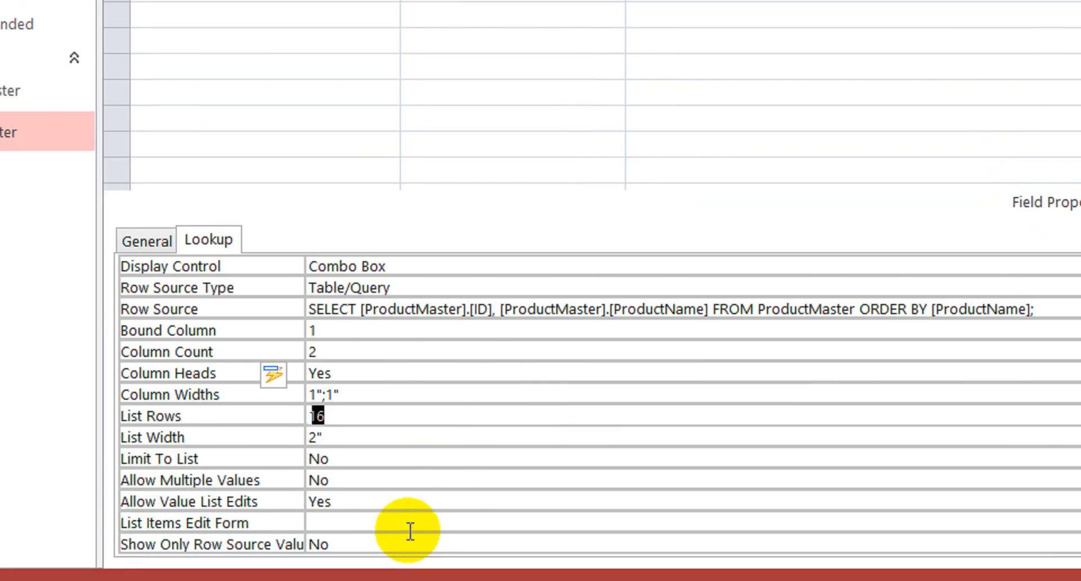
- Assign the Product Master form as the list items edit form for the ProductID lookup
left_click(401, 542)
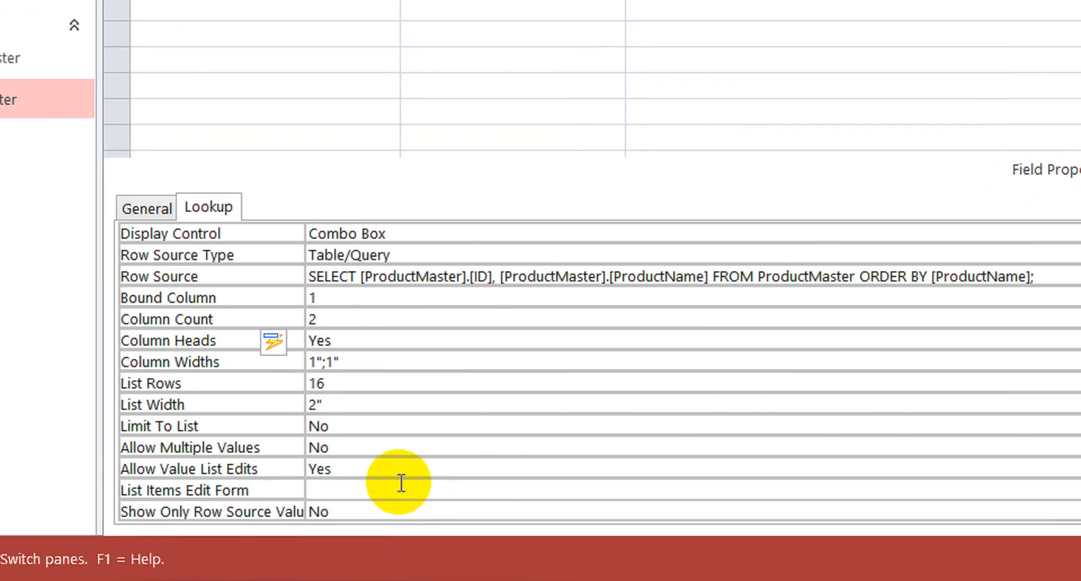
type("product Master")
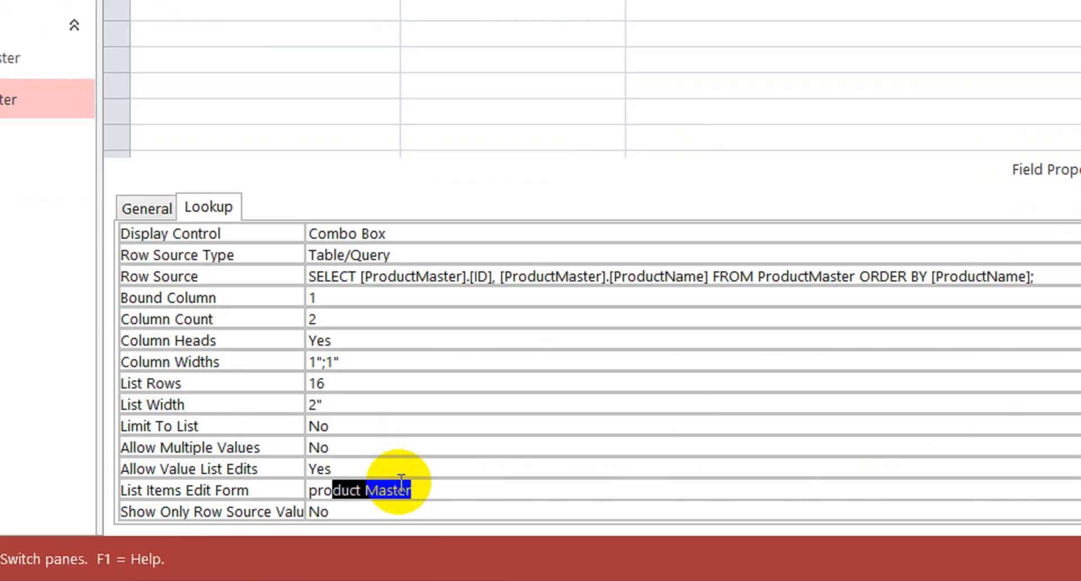
key("Up")
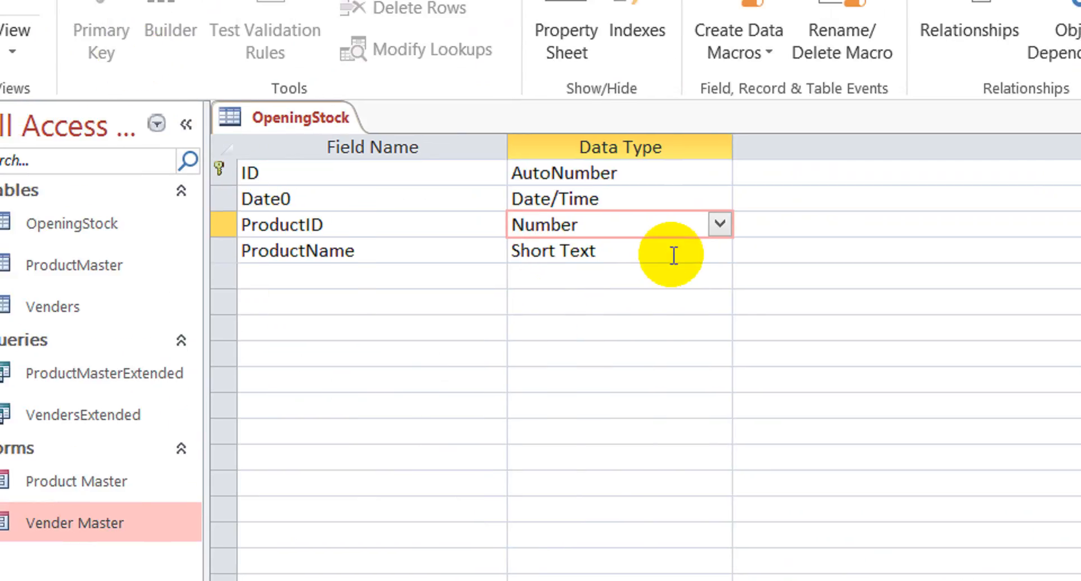
- Open the ProductMaster table in Design View
left_click(568, 72)
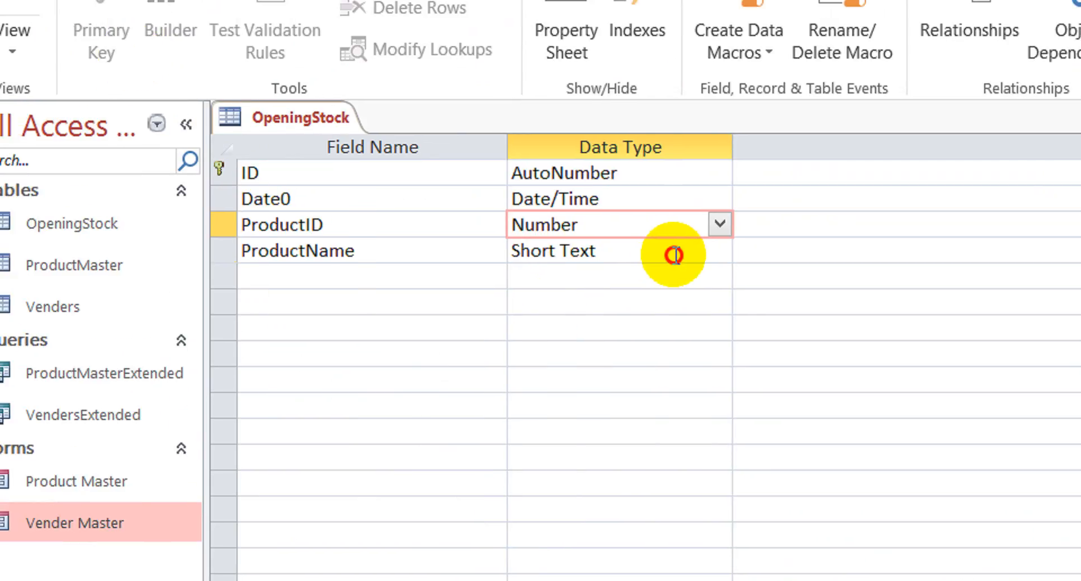
left_click(401, 279)
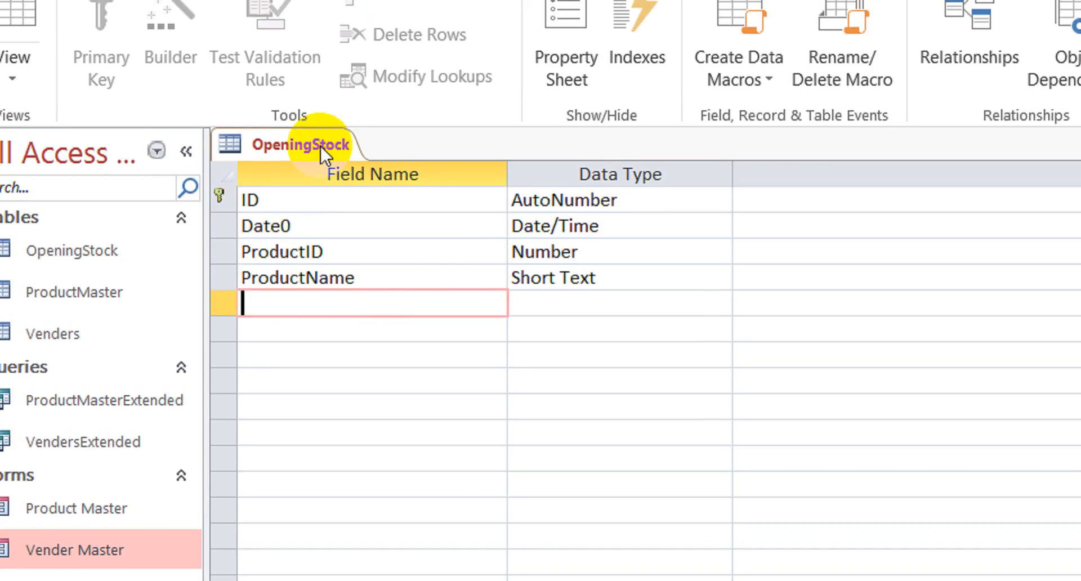
left_click(100, 248)
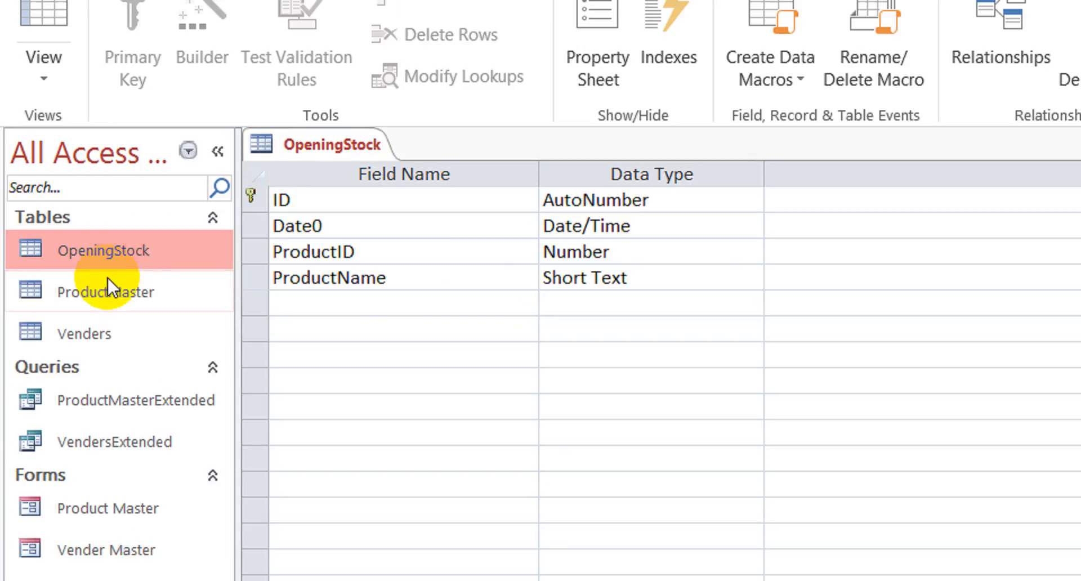
left_click(116, 292)
right_click(117, 291)
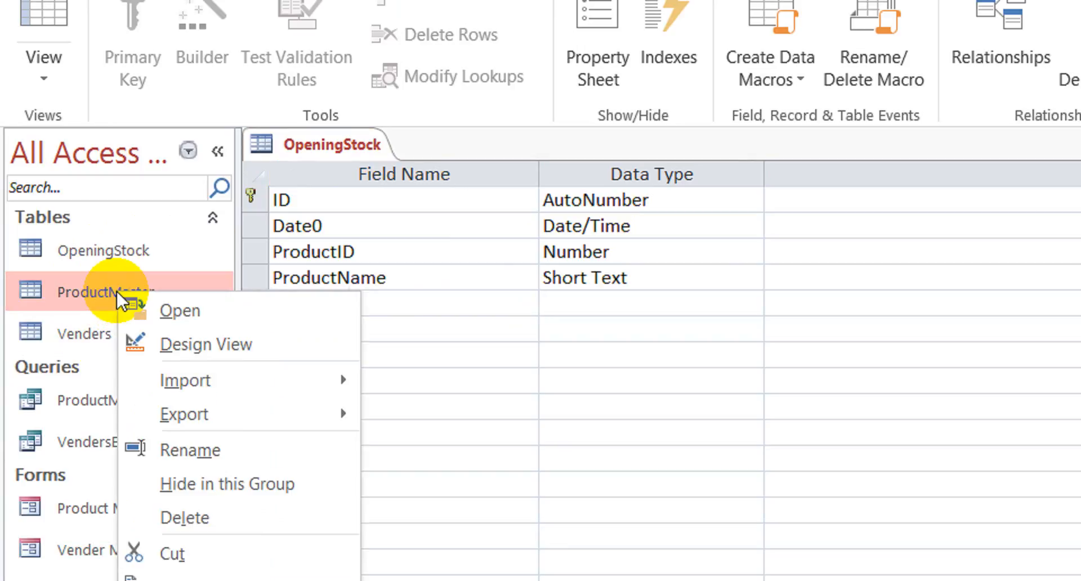
left_click(275, 342)
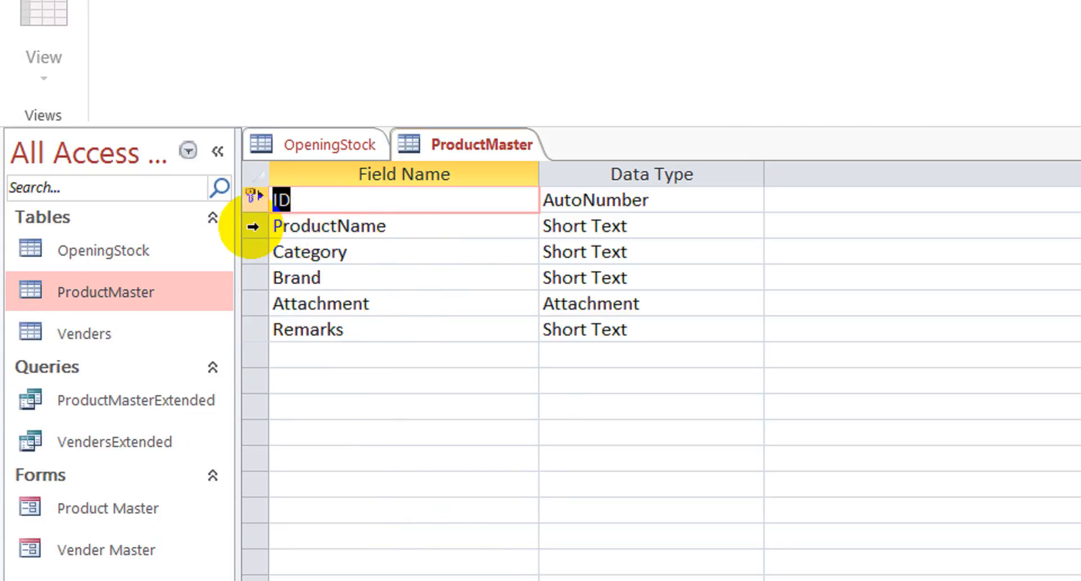
left_click(255, 226)
right_click(254, 229)
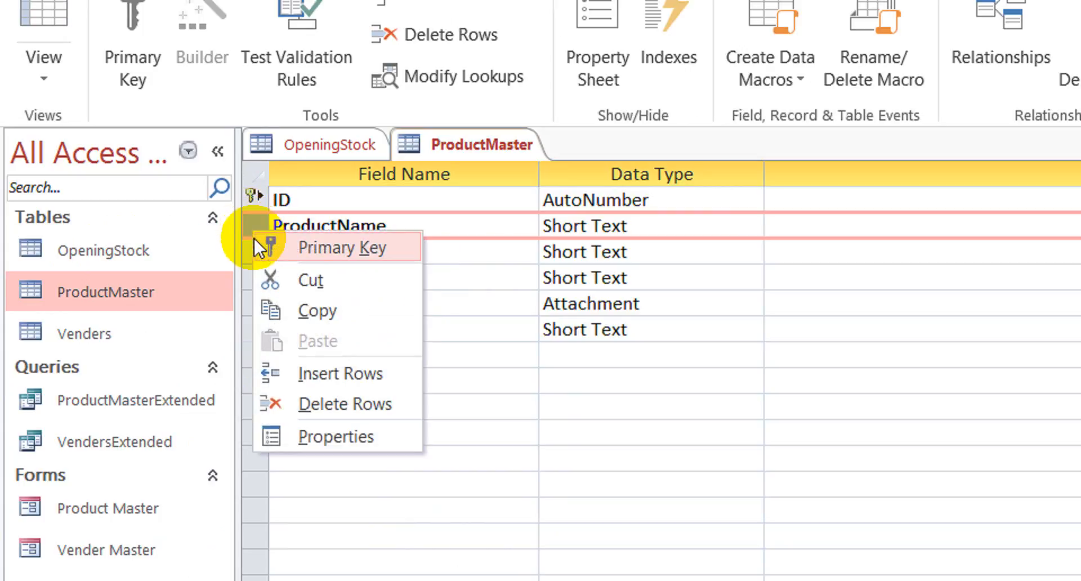
left_click(376, 373)
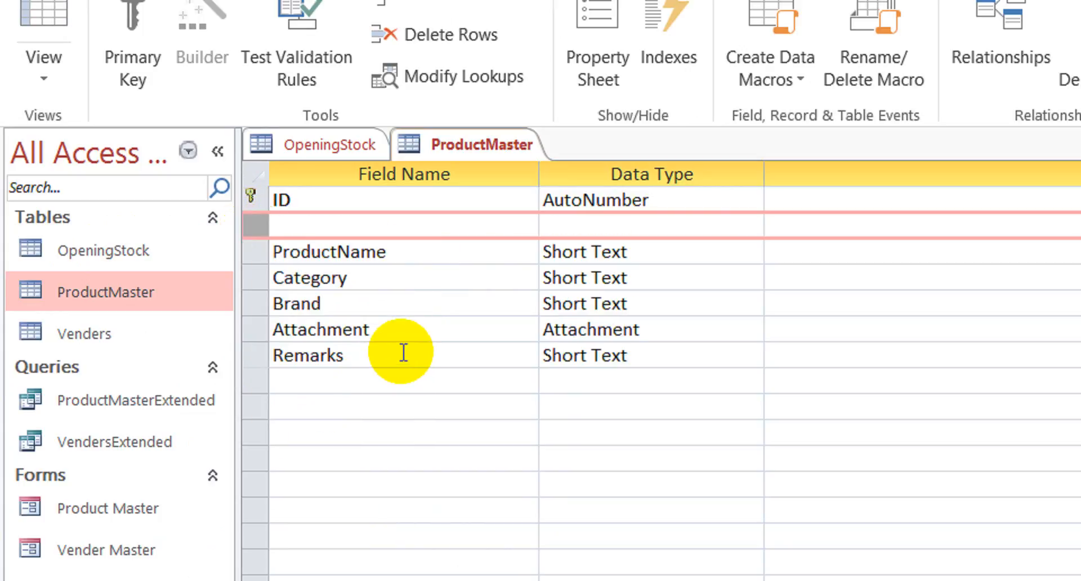
left_click(354, 227)
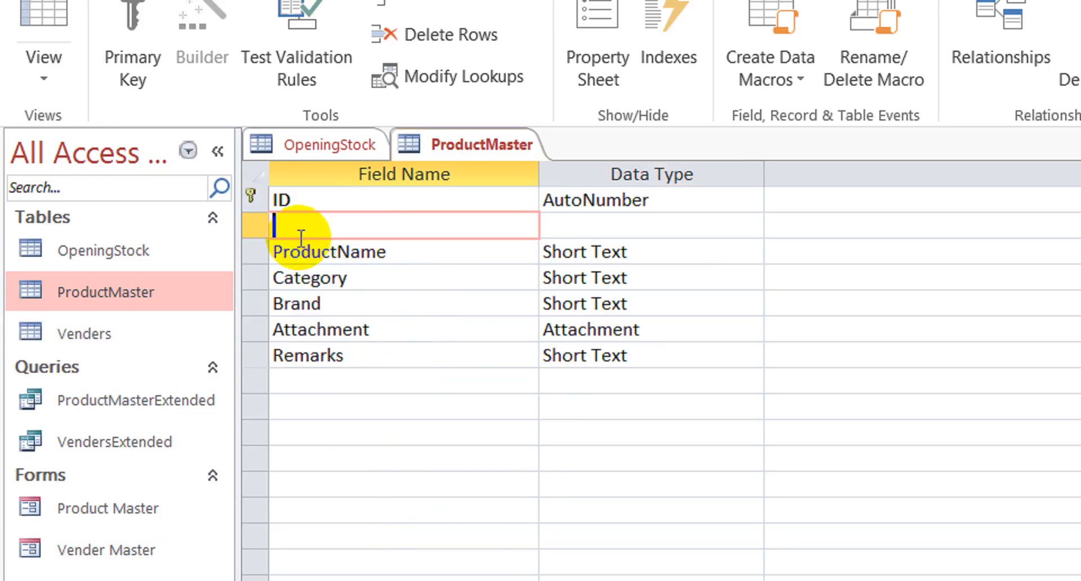
left_click(258, 228)
key("Delete")
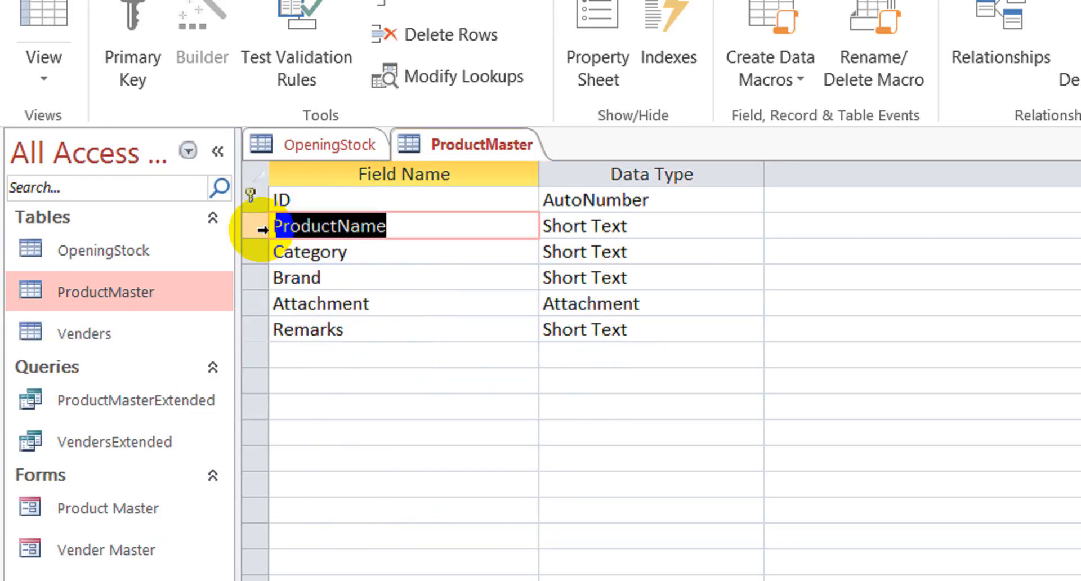
- Add a UOM field with the Short Text data type below Remarks in the ProductMaster table
left_click(388, 357)
type("u")
key("Left")
key("shift+Right")
type("UOM")
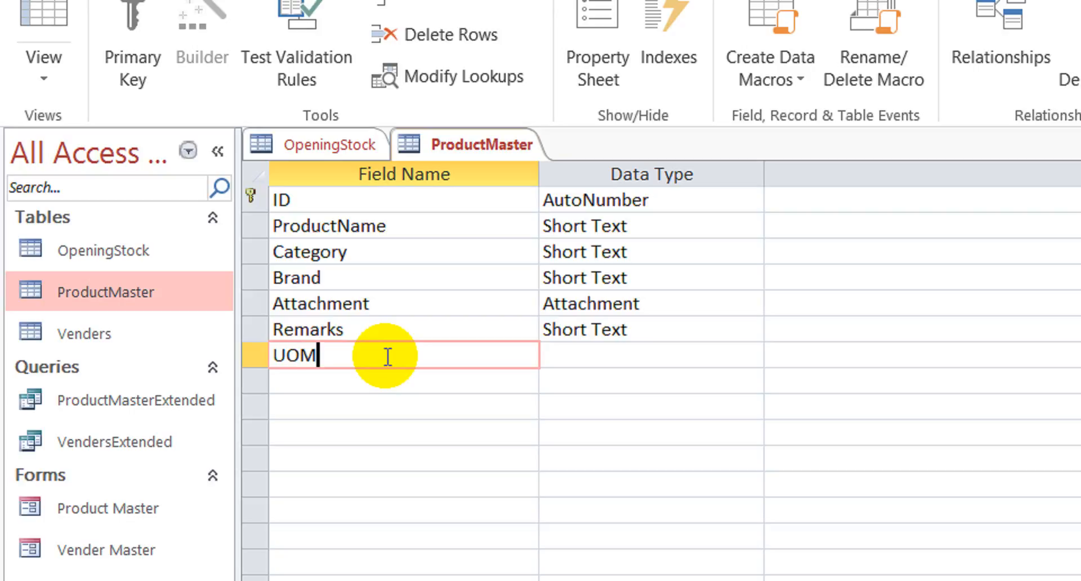
key("Down")
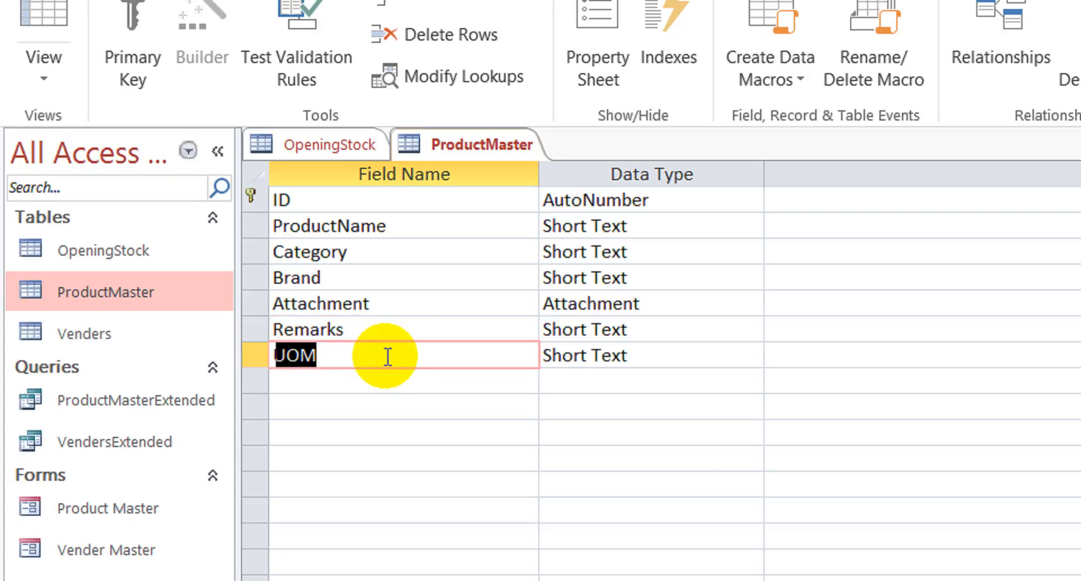
- Start the Lookup Wizard for the UOM field and choose to type in its list values manually
key("Tab")
type("lookup")
key("Return")
key("Down")
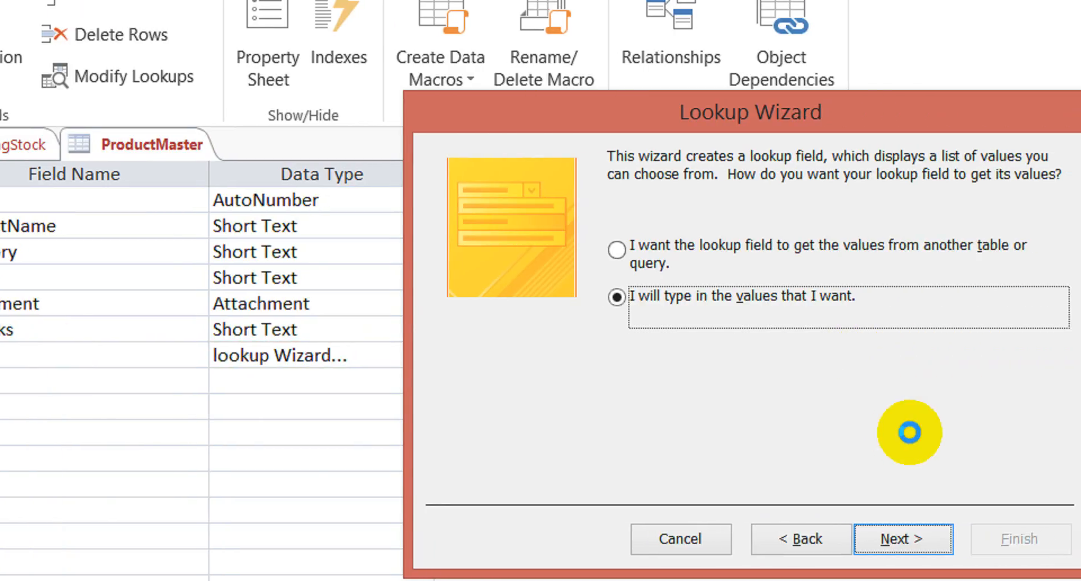
key("Return")
- Enter KG, Pcs, Doz and CTN as the lookup values and finish the wizard, keeping UOM as the label
left_click(513, 320)
type("K")
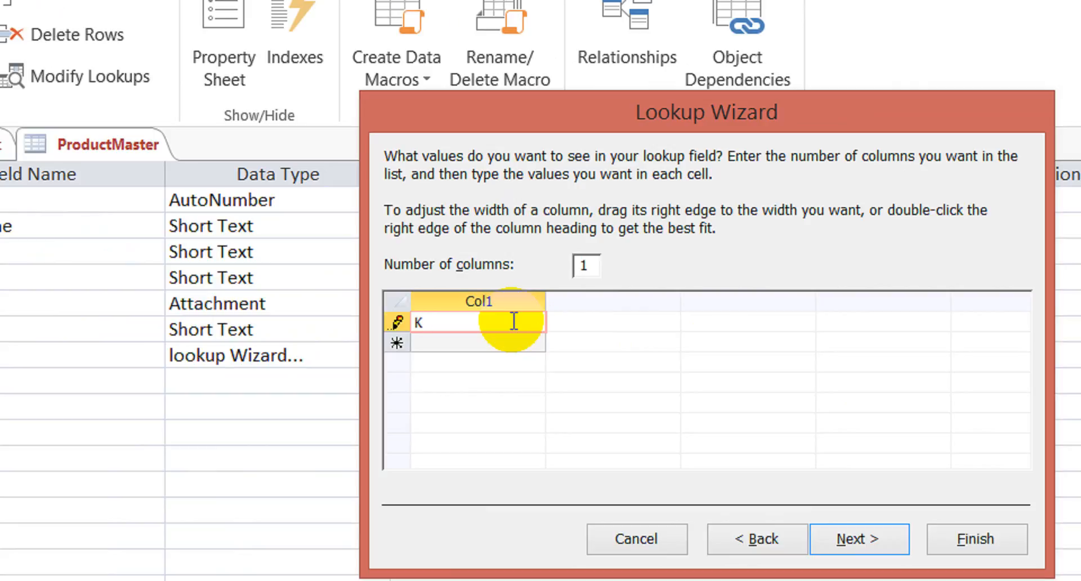
type("G")
key("Return")
type("Pc")
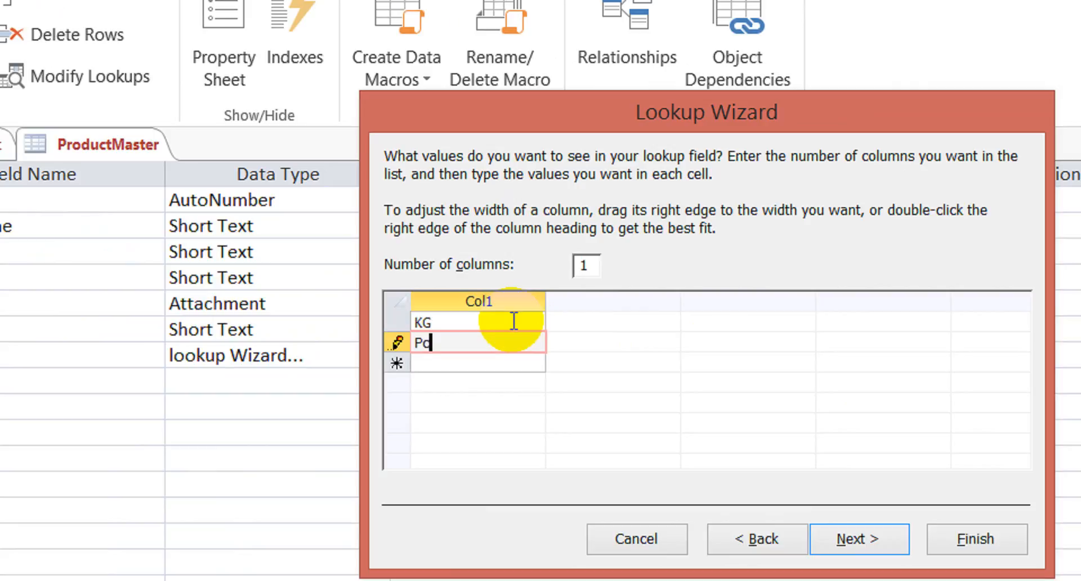
type("s")
key("Return")
type("Doz")
key("Return")
type("CTN")
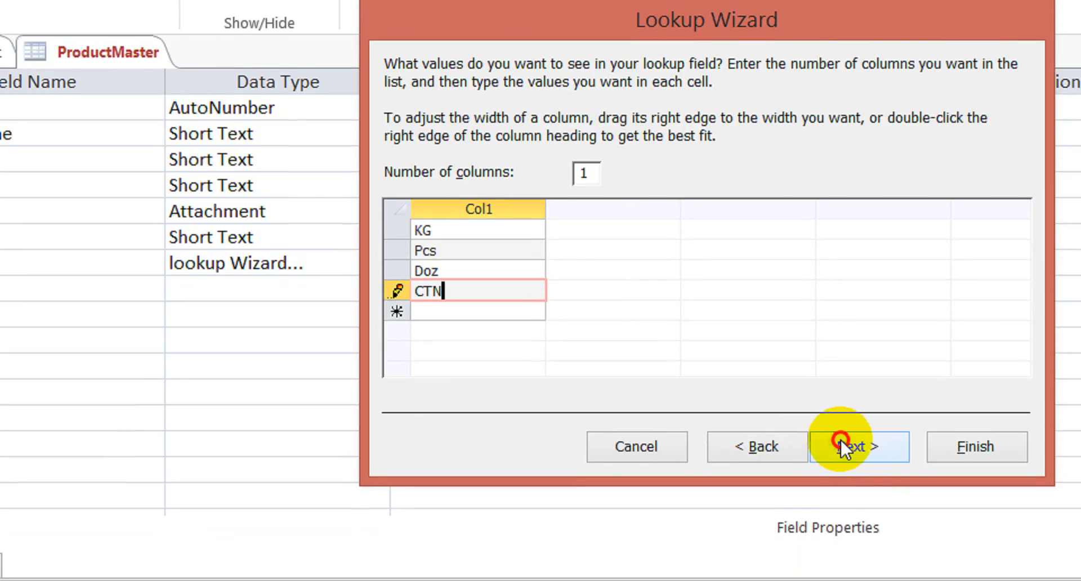
left_click(844, 538)
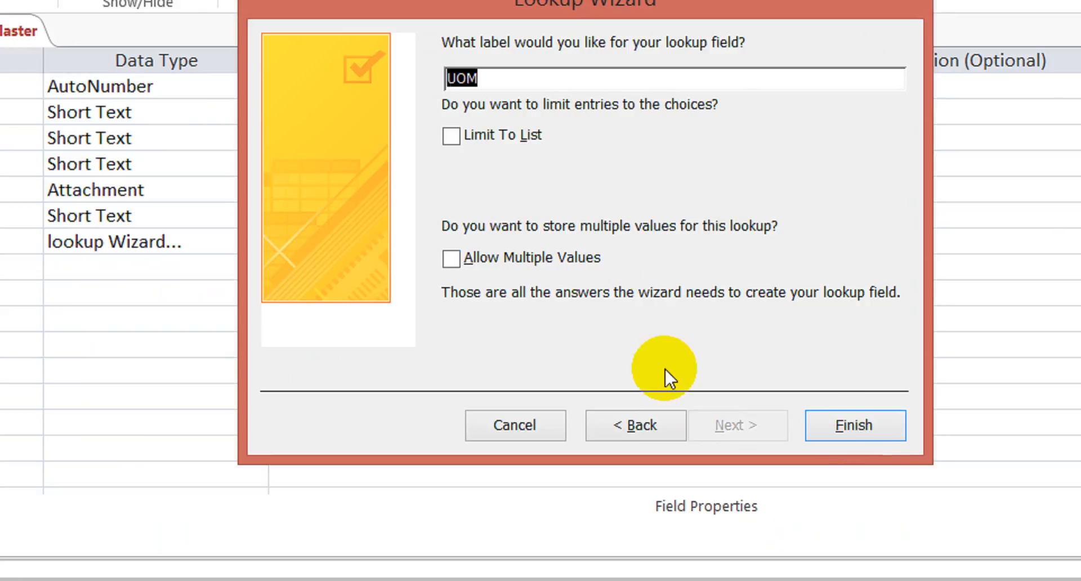
left_click(805, 424)
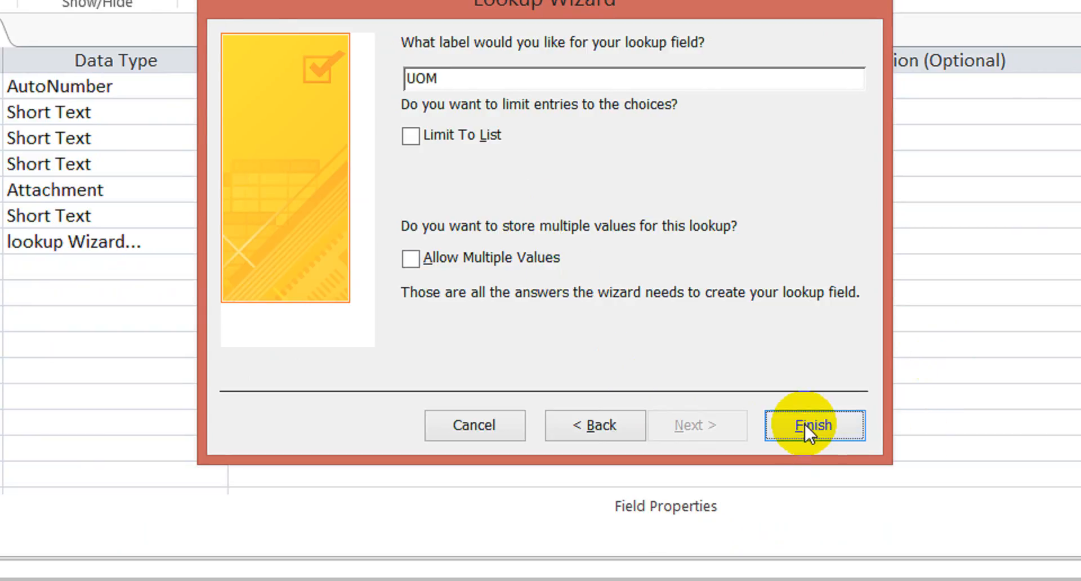
- Close the ProductMaster table and save its design changes
right_click(137, 87)
left_click(210, 138)
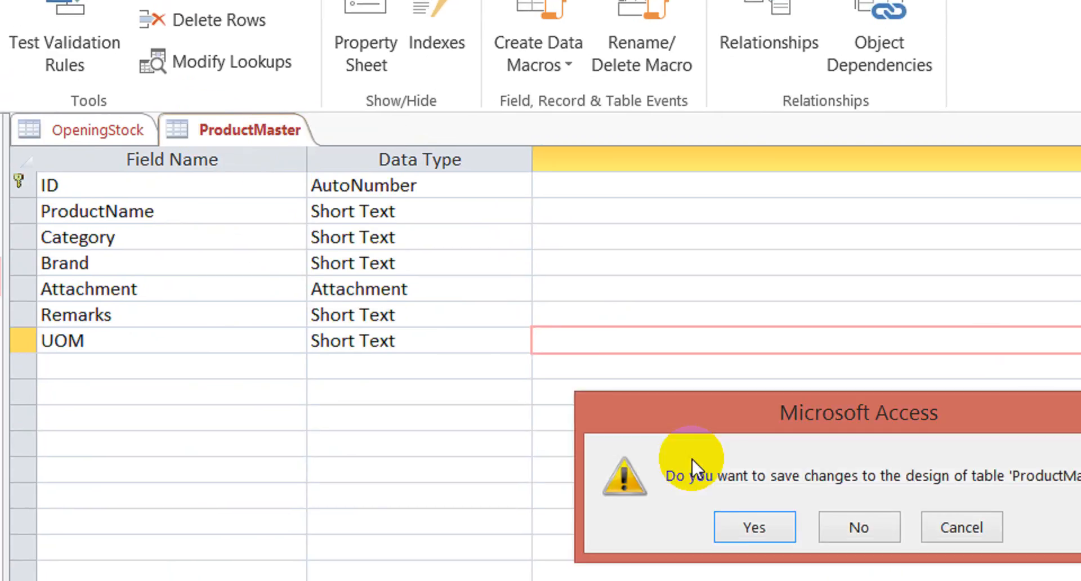
left_click(756, 532)
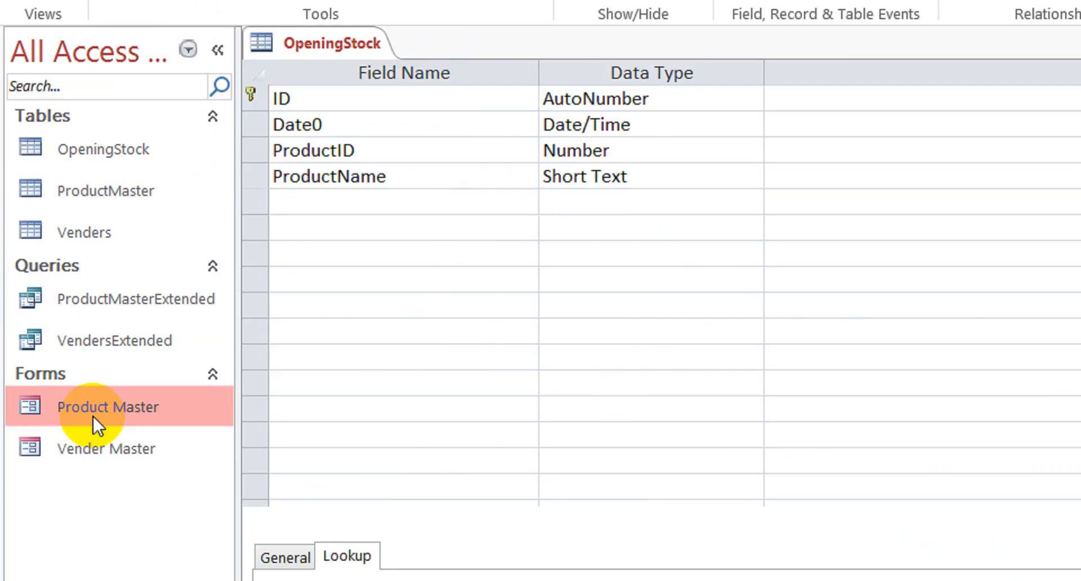
- Open the Product Master form in Design View and insert the UOM field between Product Name and Category
right_click(93, 417)
left_click(201, 502)
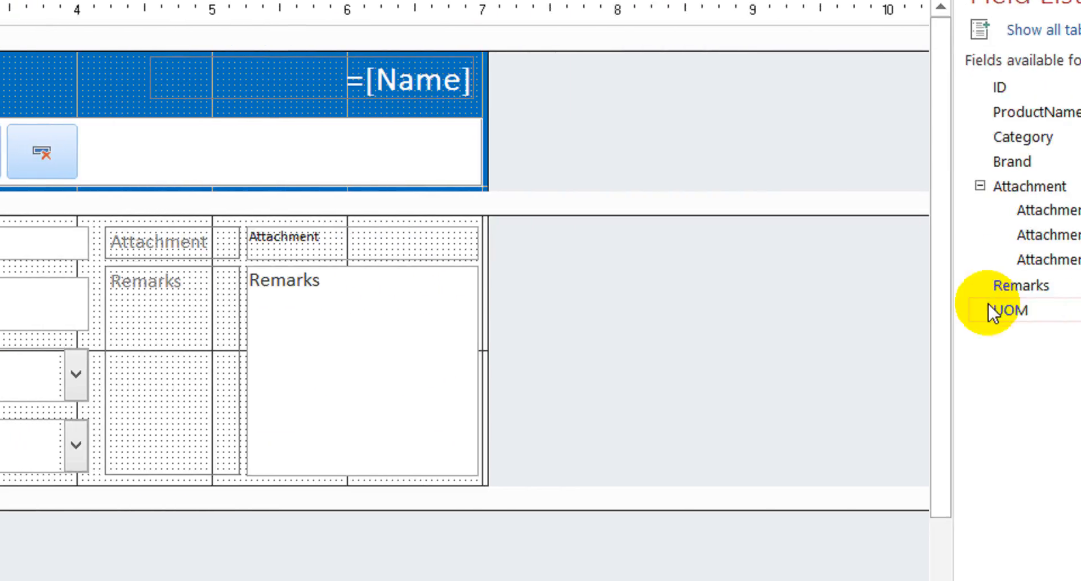
left_click_drag(857, 306, 194, 342)
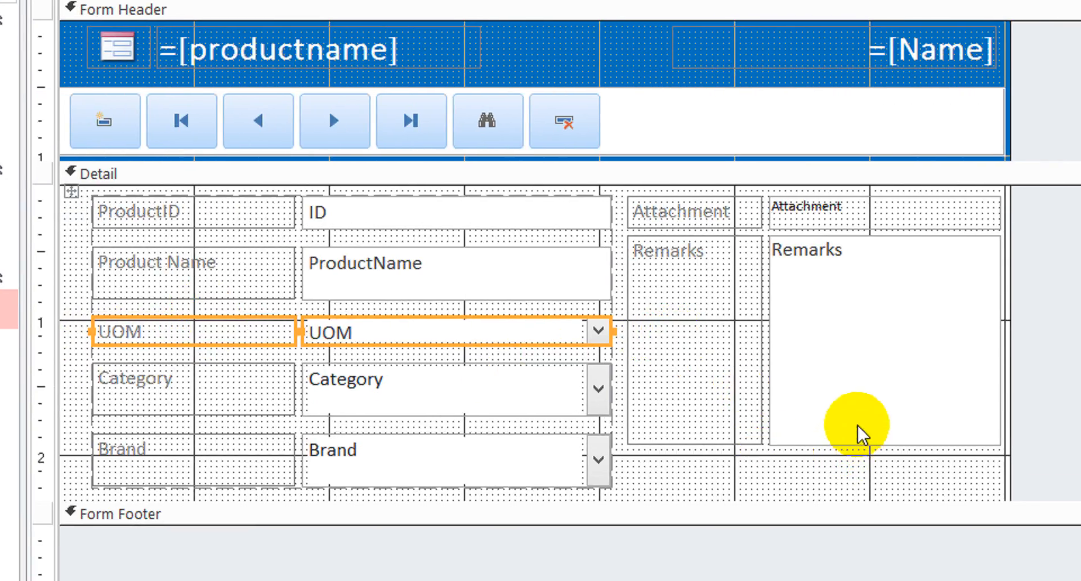
- Extend the Remarks box down to the lower edge of Brand and increase the UOM field's height to nearly match Category
left_click(856, 430)
key("shift+Down")
key("shift+Down")
key("shift+Down")
key("shift+Down")
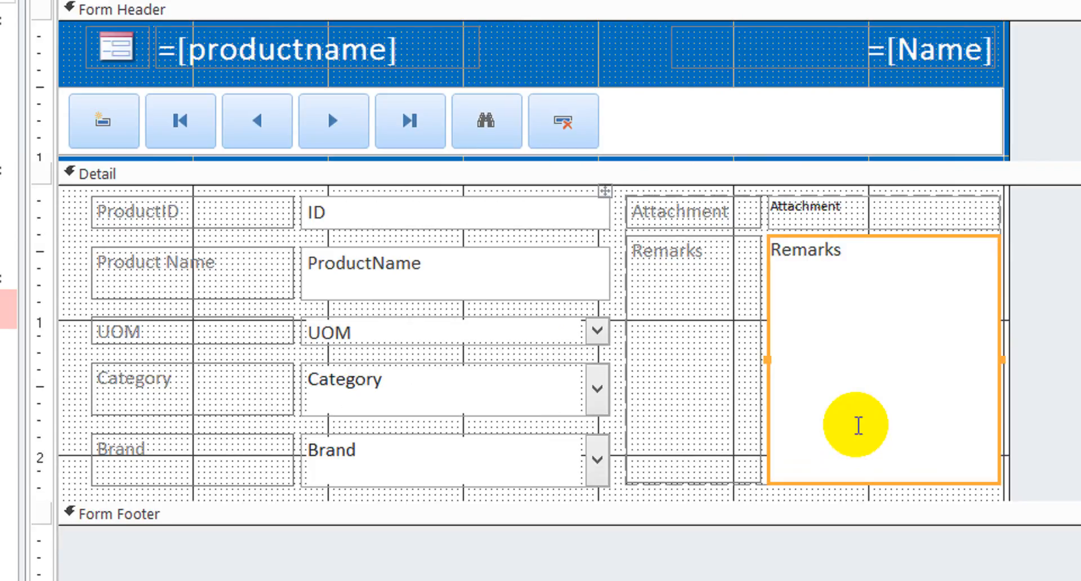
left_click(506, 337)
key("shift+Down")
key("shift+Down")
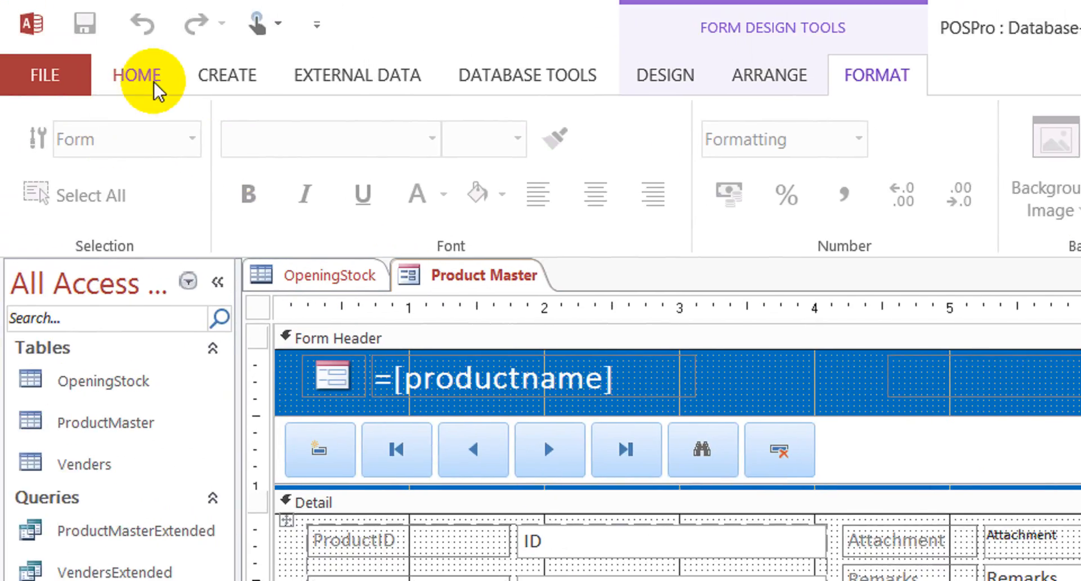
- Switch the Product Master form to Form View and set the UOM of Laptop 201 to Pcs
left_click(143, 78)
left_click(62, 133)
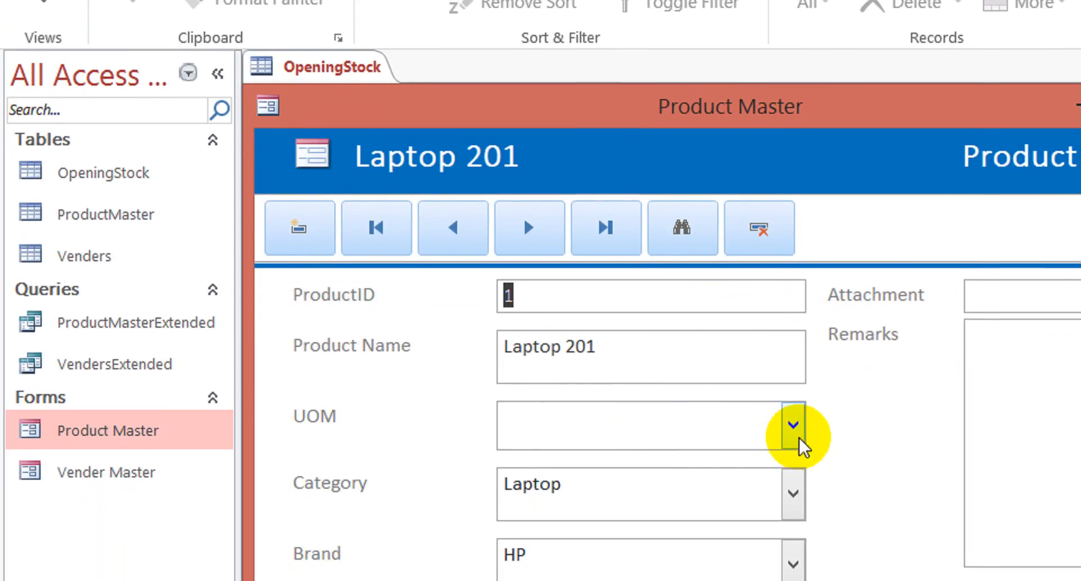
left_click(792, 563)
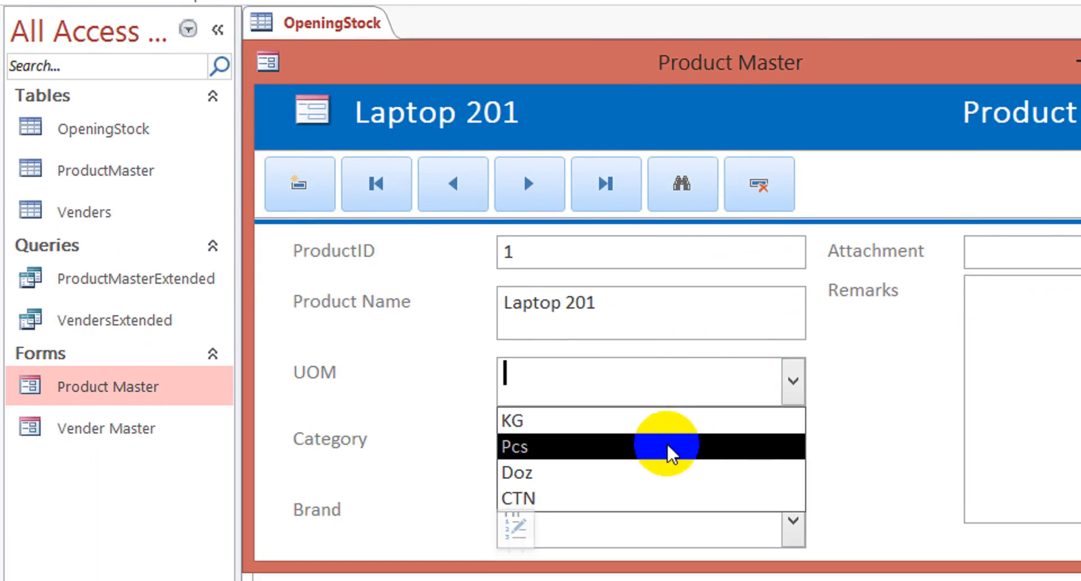
left_click(676, 479)
- Go to the Samsung A30 record and set its UOM to Pcs
left_click(514, 178)
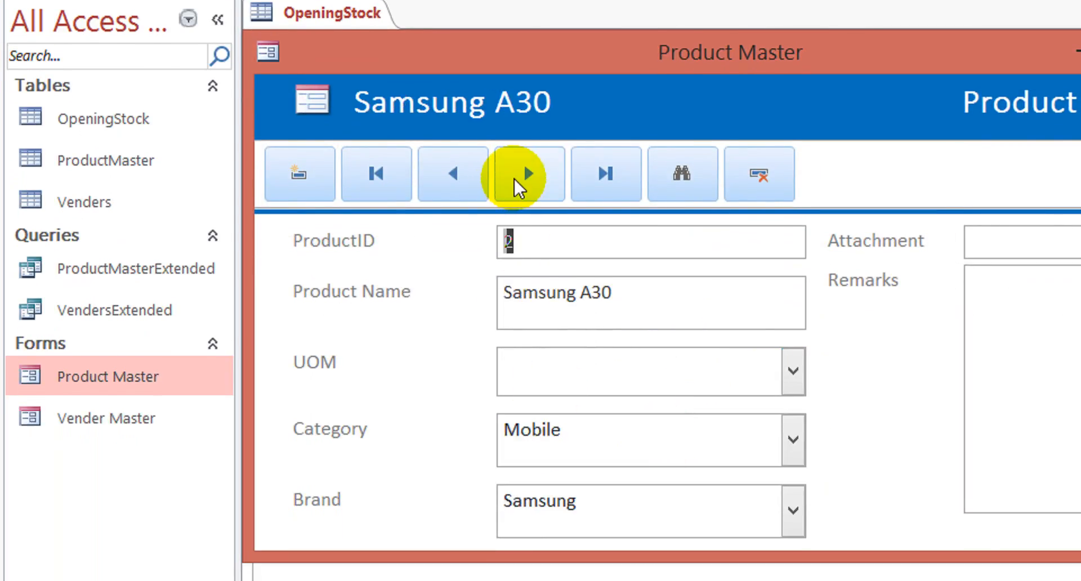
left_click(794, 374)
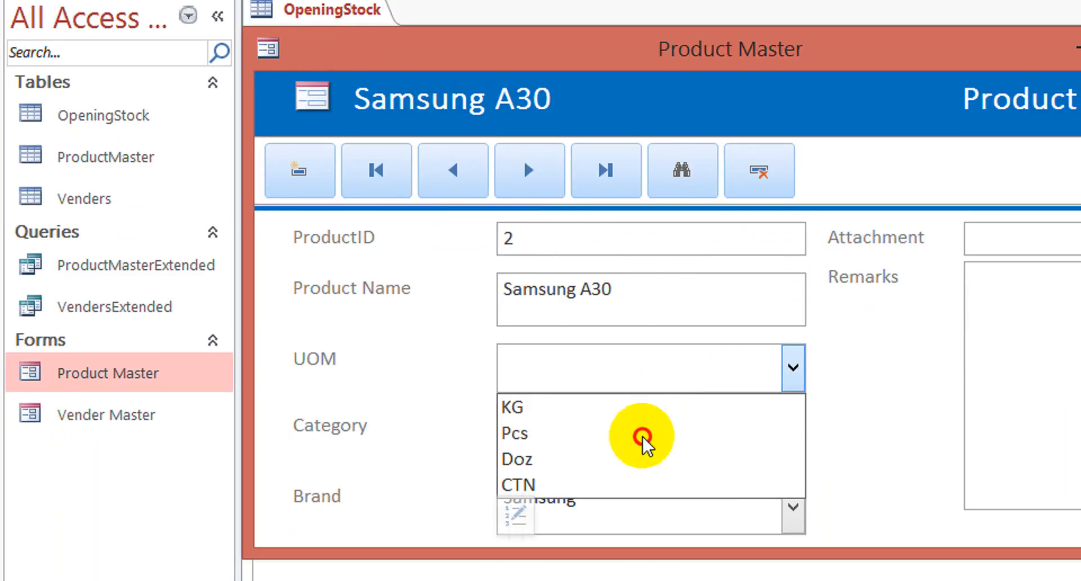
left_click(642, 437)
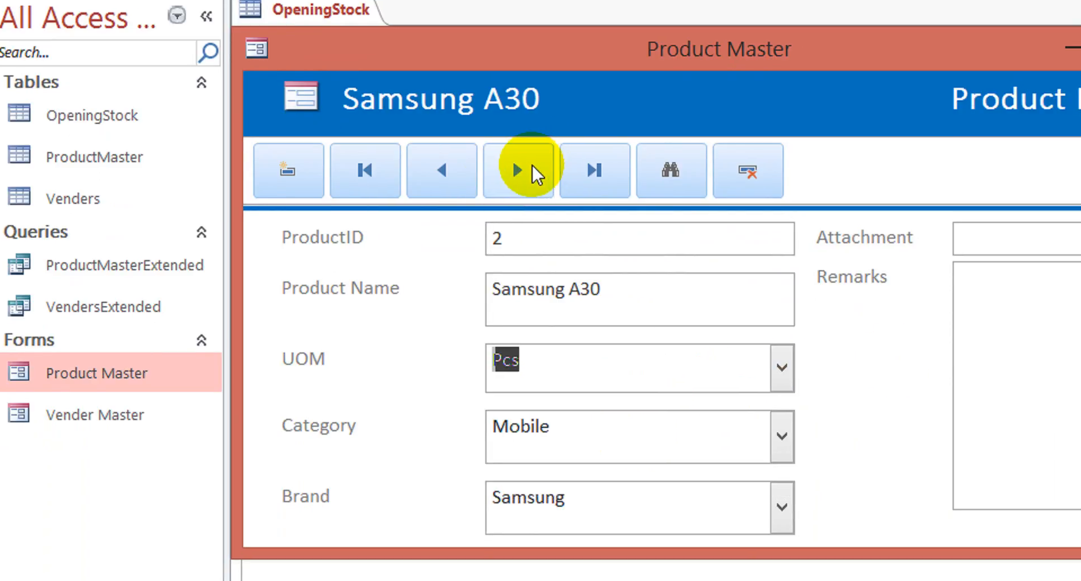
- Set the UOM of the Headphone 5e record to Doz and close the Product Master form
left_click(534, 164)
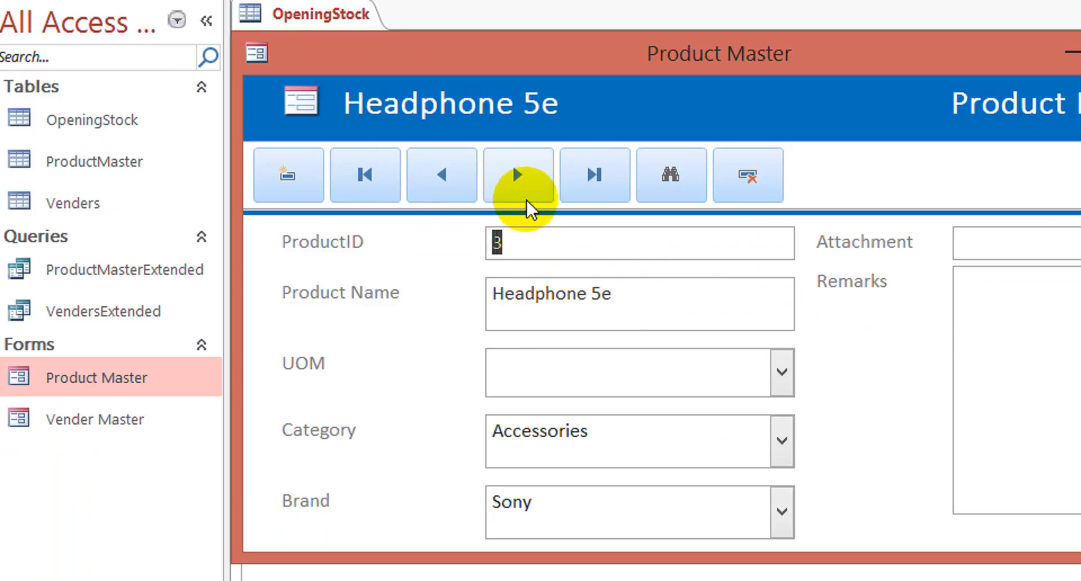
left_click(779, 388)
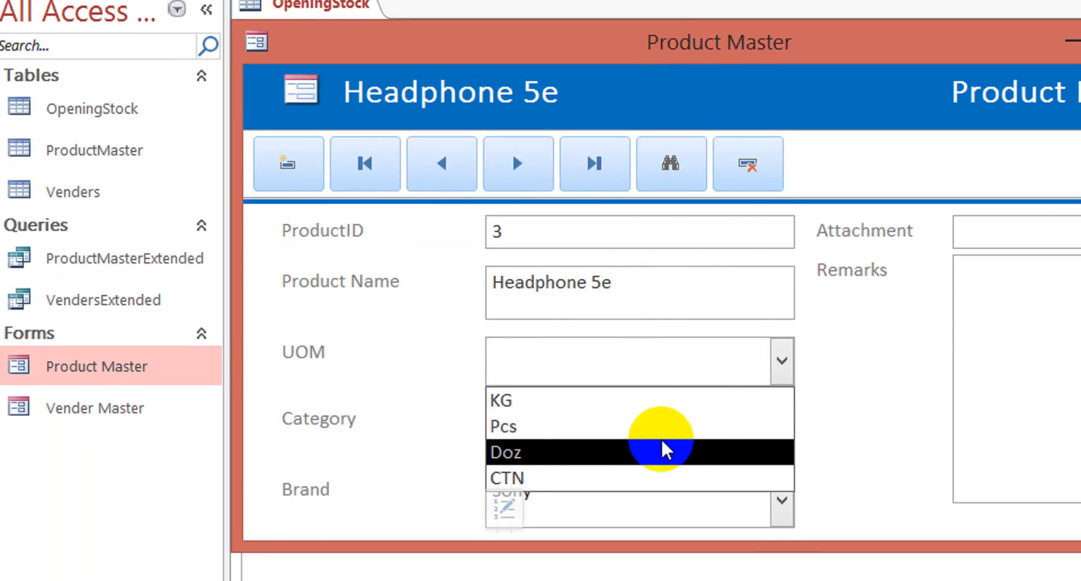
left_click(664, 439)
left_click(516, 180)
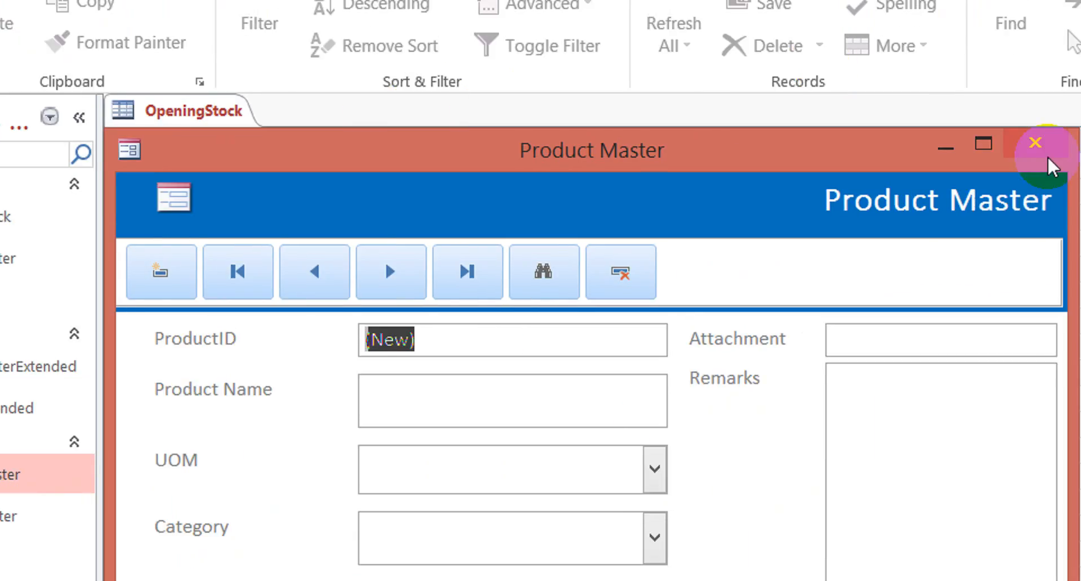
left_click(1045, 152)
- Add a UOM field with the Short Text data type below ProductName in the OpeningStock table
left_click(204, 270)
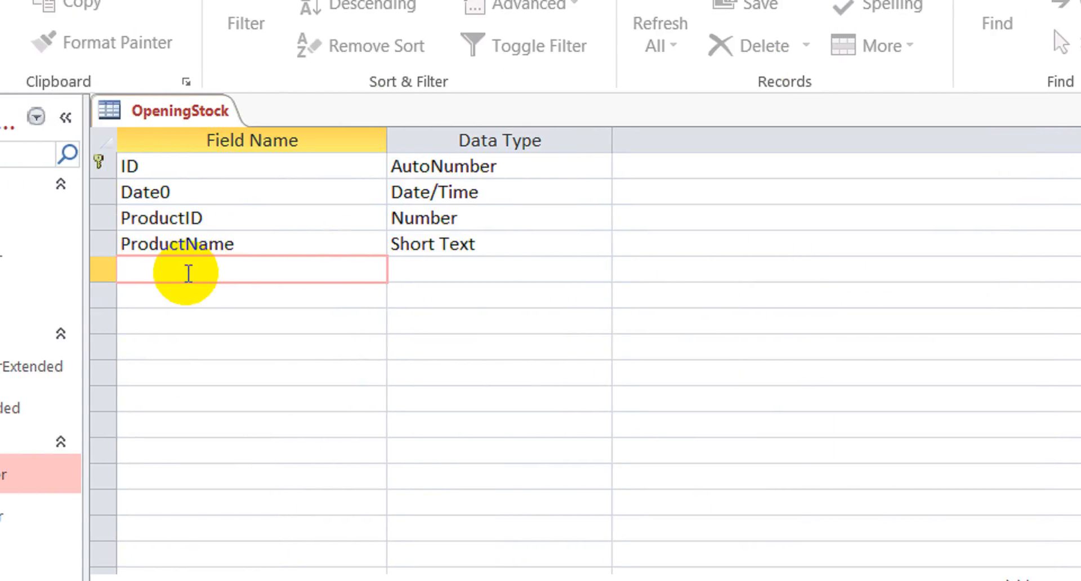
type("u")
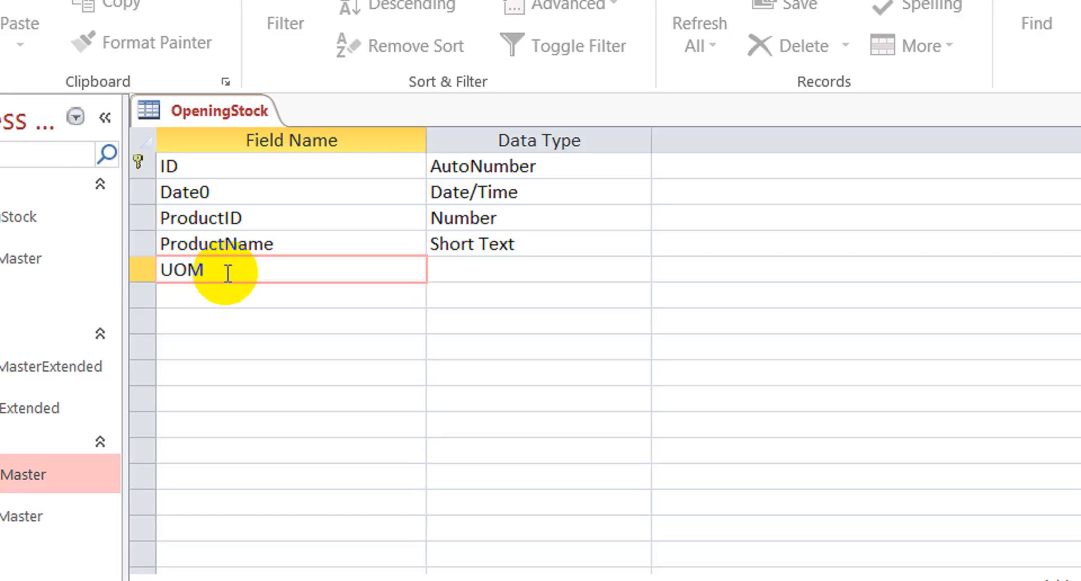
type("OM")
double_click(227, 274)
left_click(227, 273)
key("Up")
key("Down")
key("Down")
key("Up")
- Add a Quantity field with the Number data type below UOM in the OpeningStock table
key("Down")
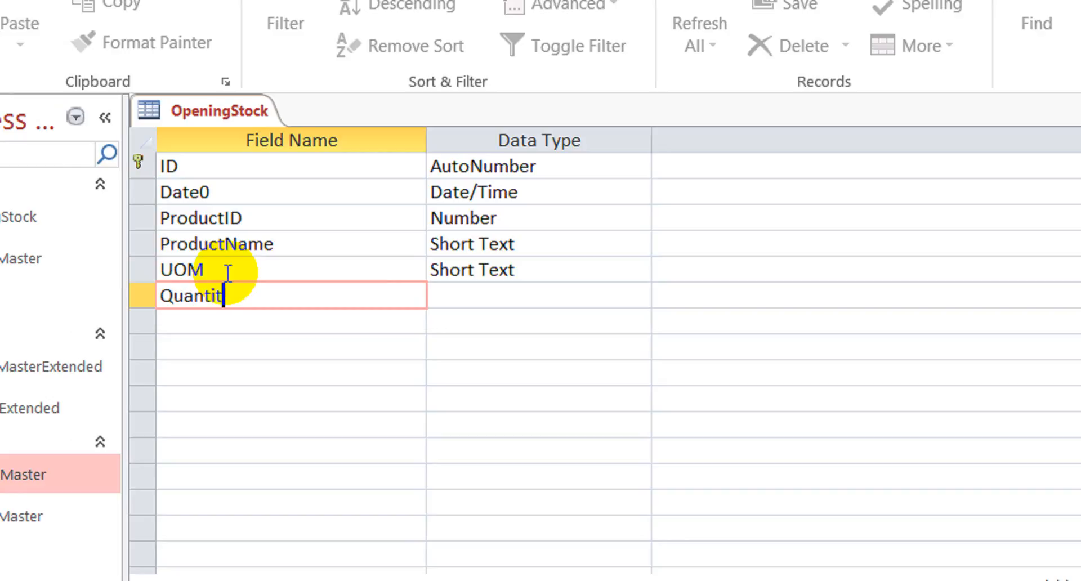
key("Tab")
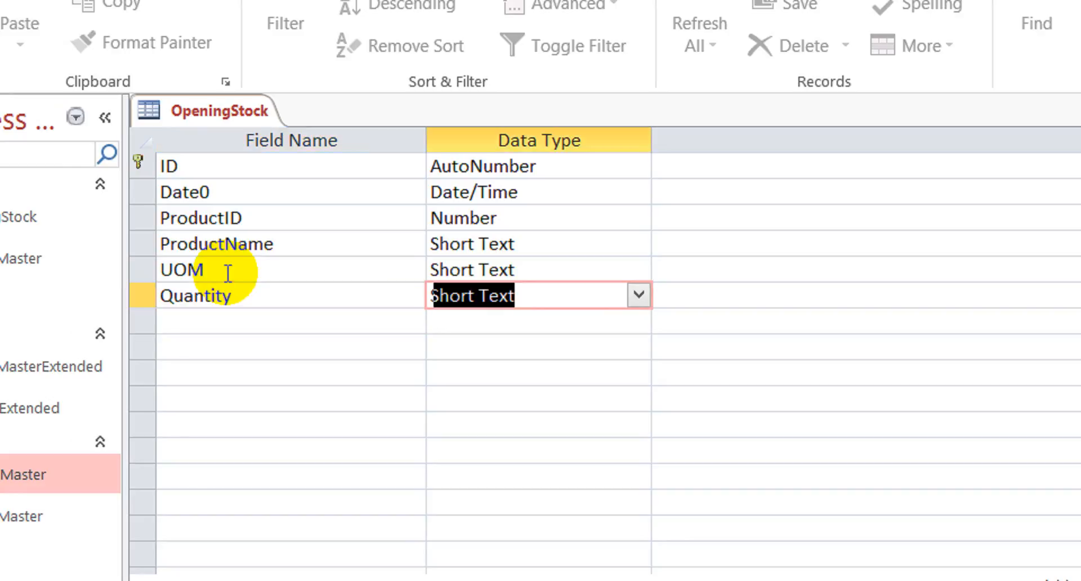
type("number")
key("Down")
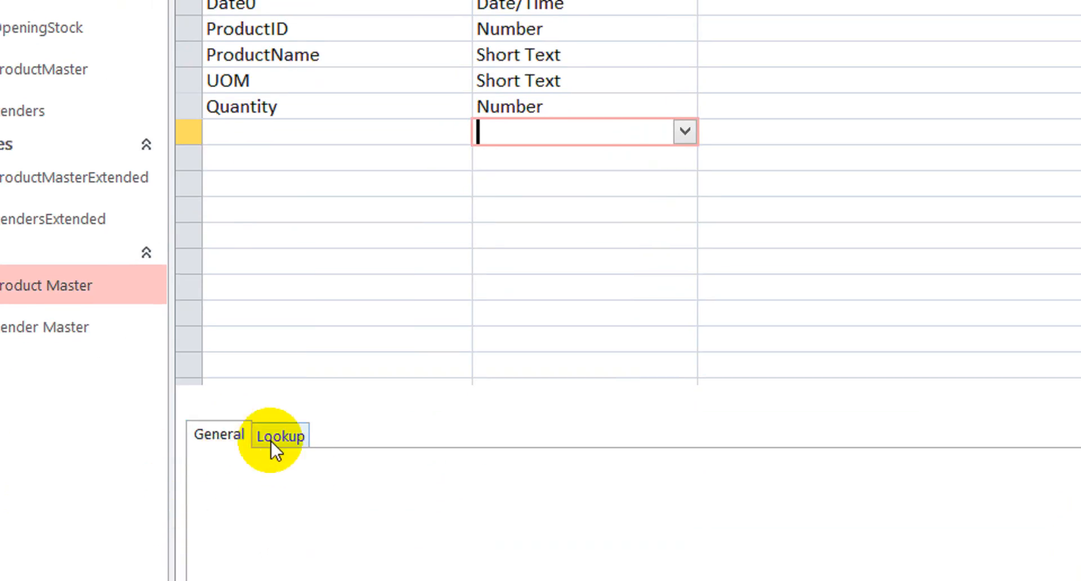
left_click(289, 434)
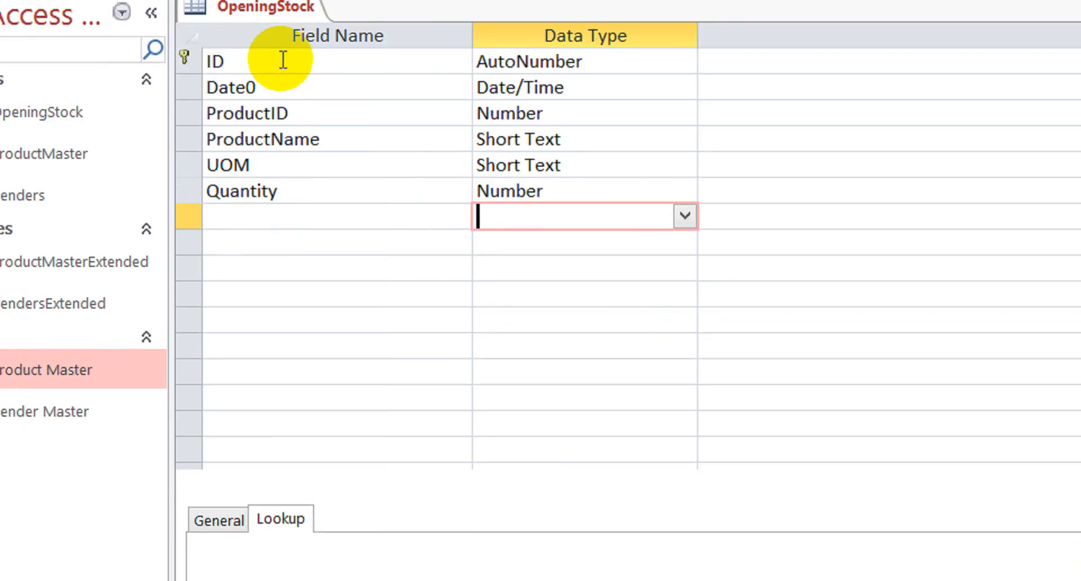
right_click(286, 9)
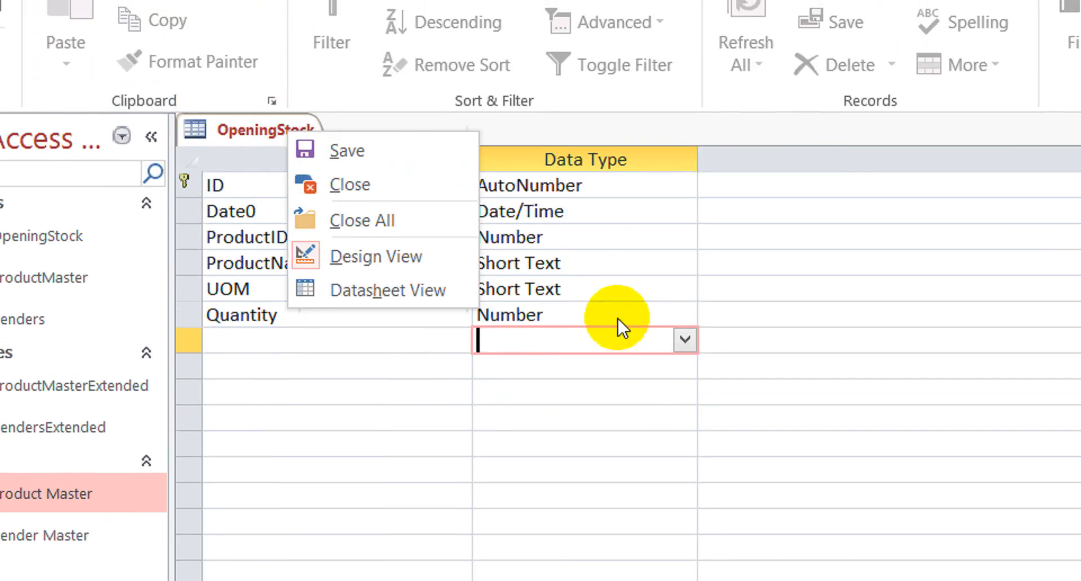
left_click(682, 316)
- Set the Quantity field's format to Standard with 0 decimal places
left_click(683, 316)
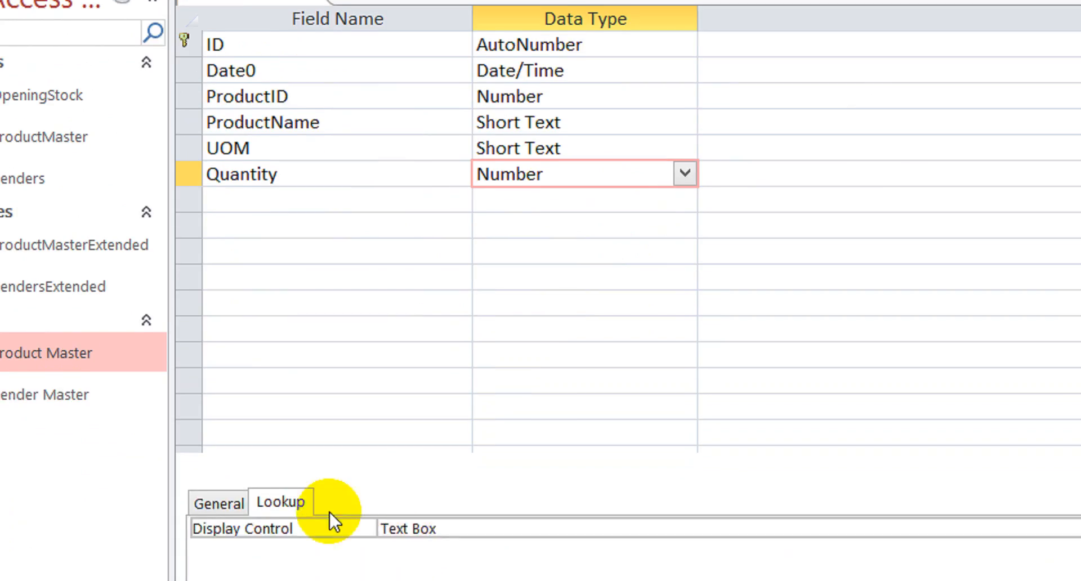
left_click(220, 524)
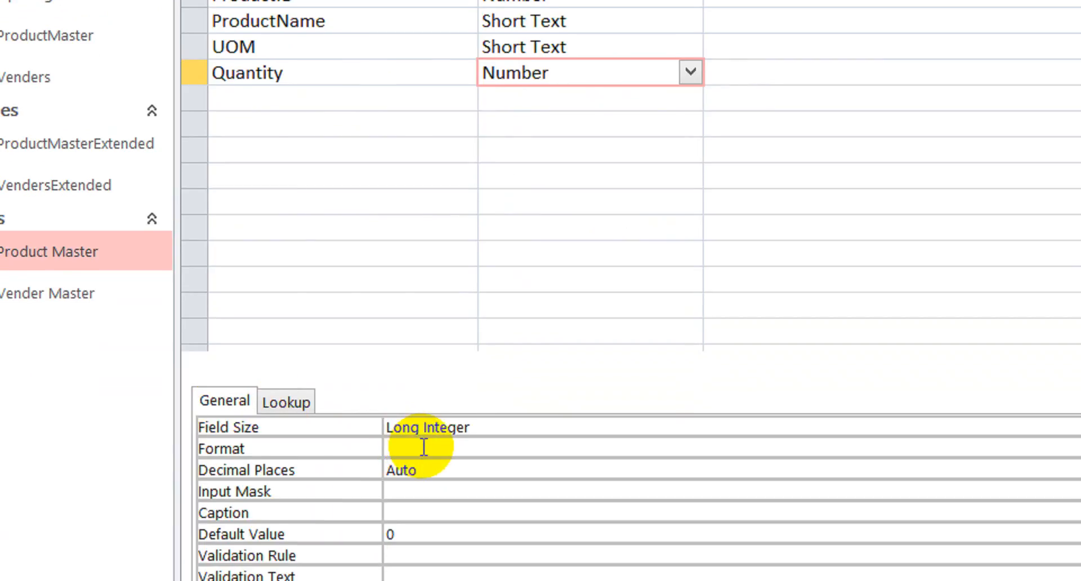
left_click(423, 448)
type("standard")
key("Return")
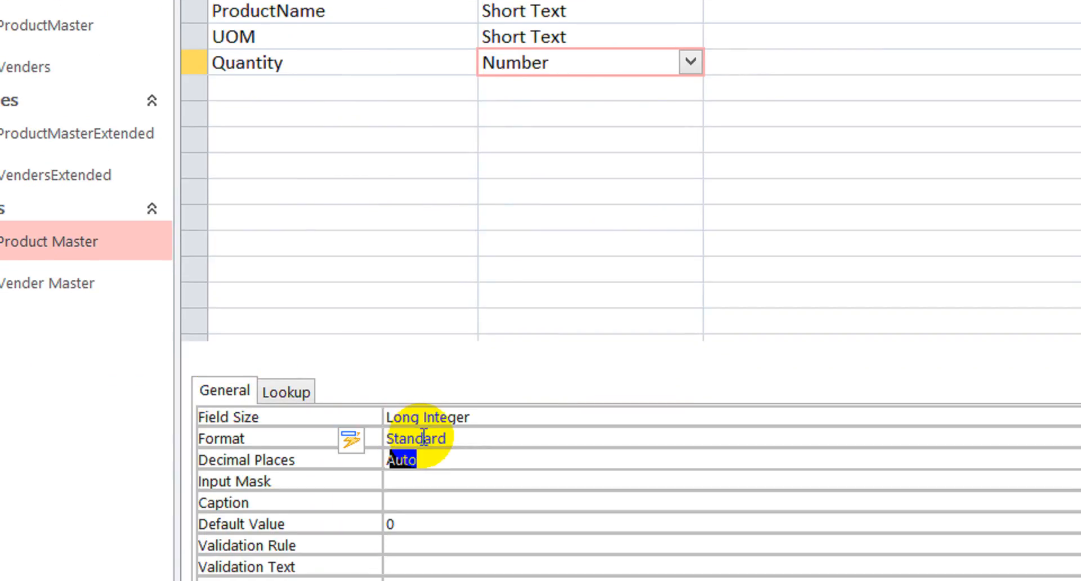
type("0")
key("Return")
key("Up")
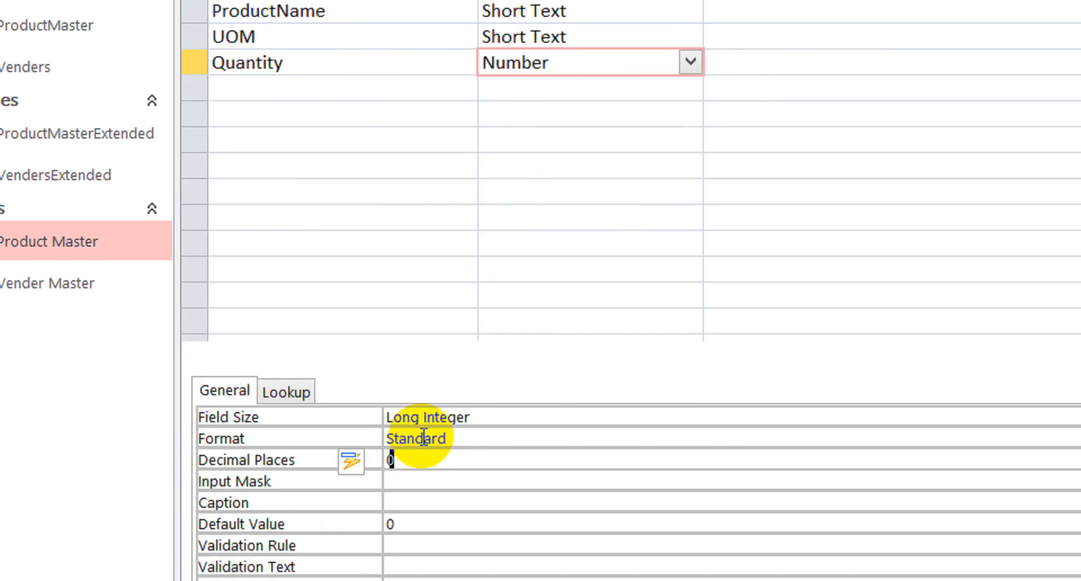
- Add a CostRate field with the Number data type below Quantity
left_click(381, 91)
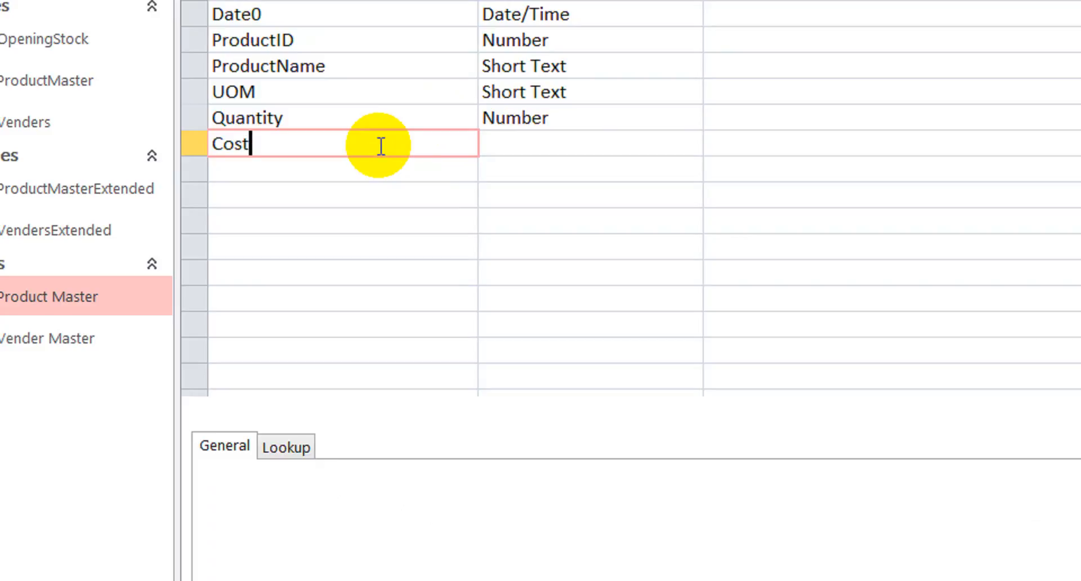
type("CostRate")
key("Down")
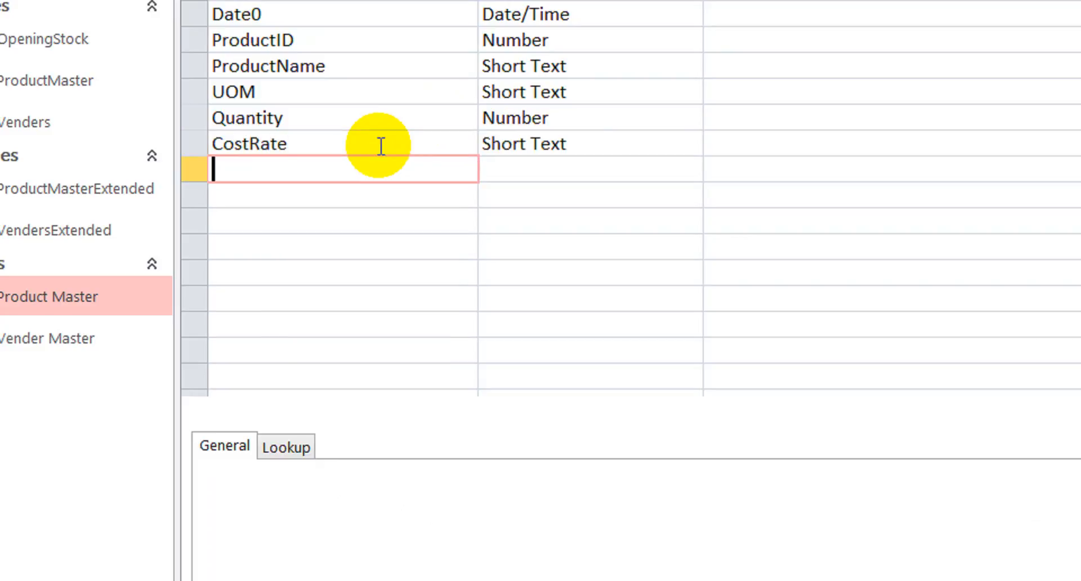
left_click(381, 146)
key("Tab")
type("nu")
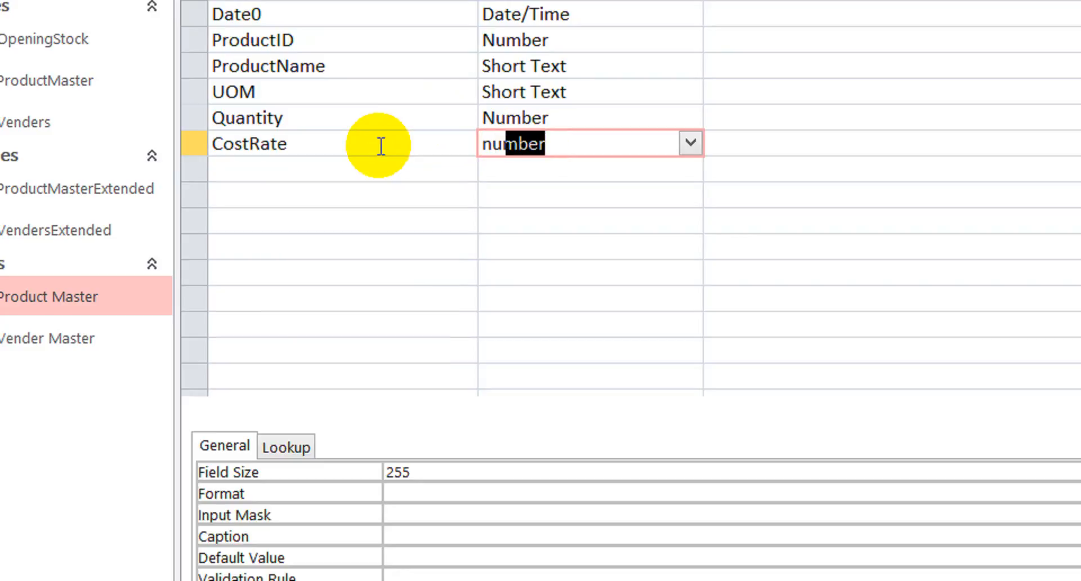
key("Down")
key("Up")
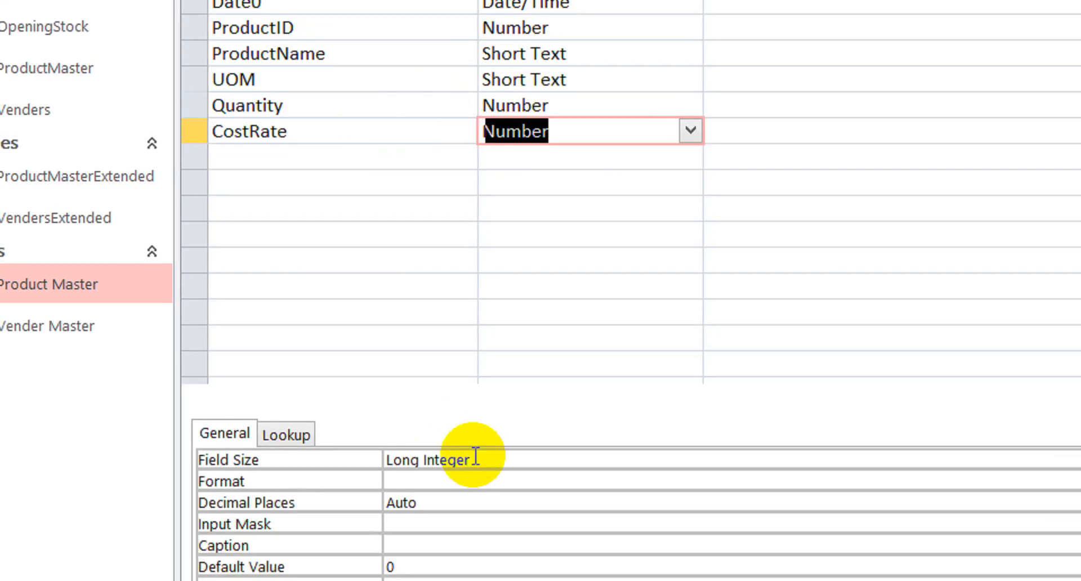
- Set the CostRate field's format to Standard with 0 decimal places
left_click(450, 481)
type("standard")
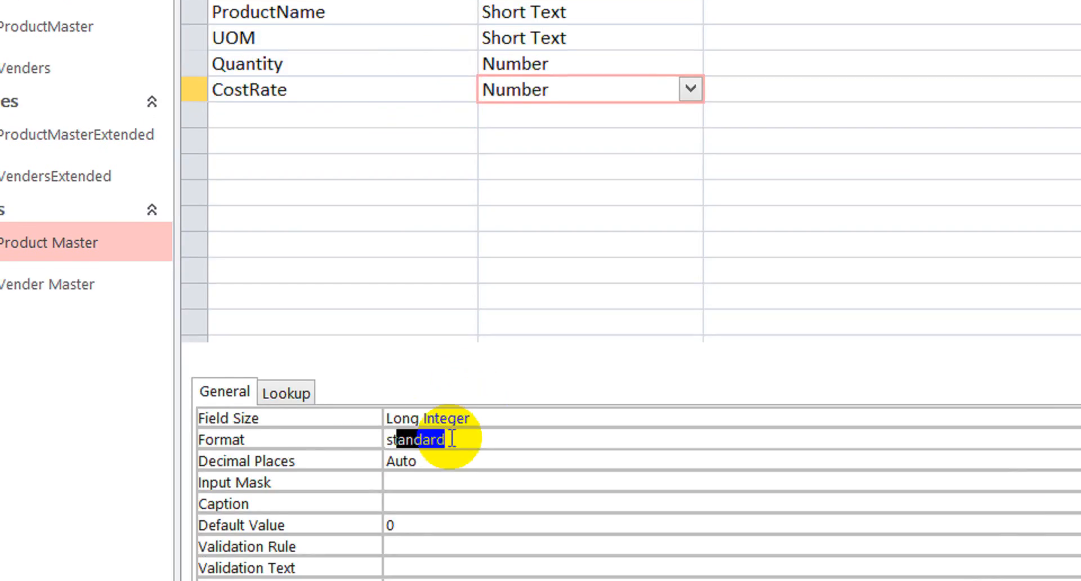
key("Return")
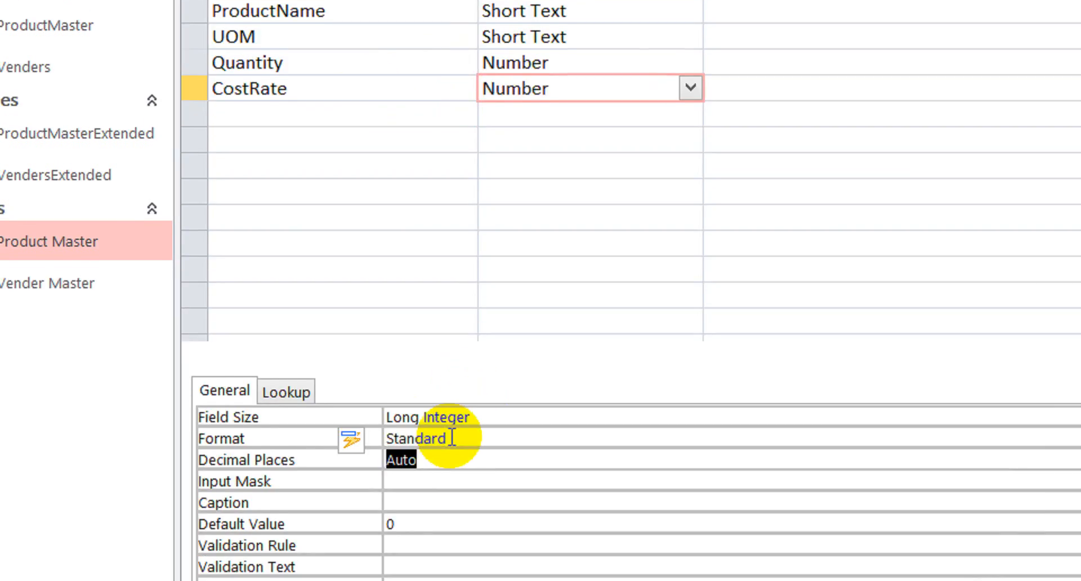
type("0")
key("Return")
key("Up")
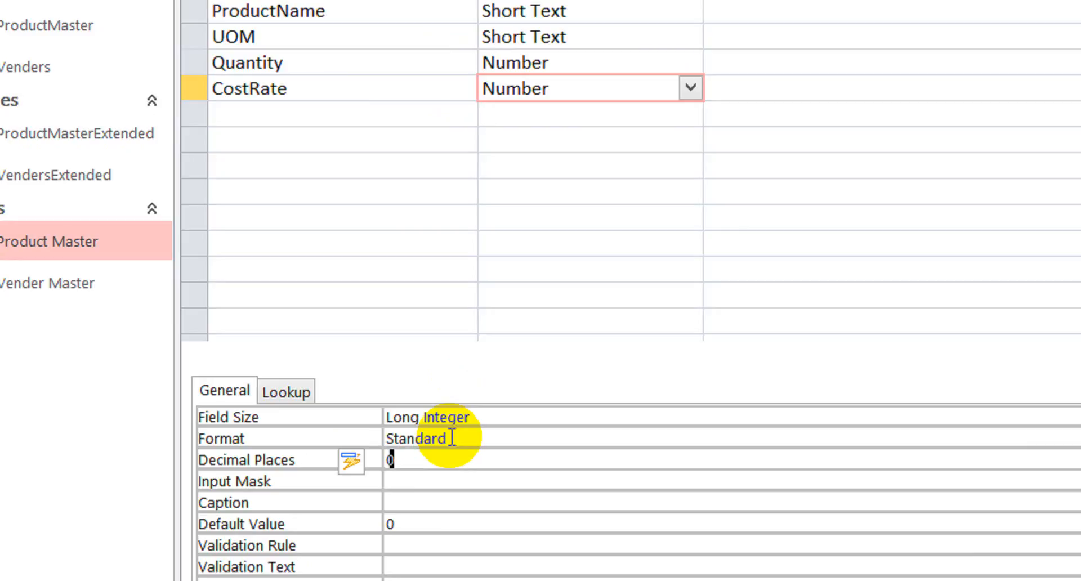
- Add a SalesRate field with the Number data type below CostRate
left_click(394, 132)
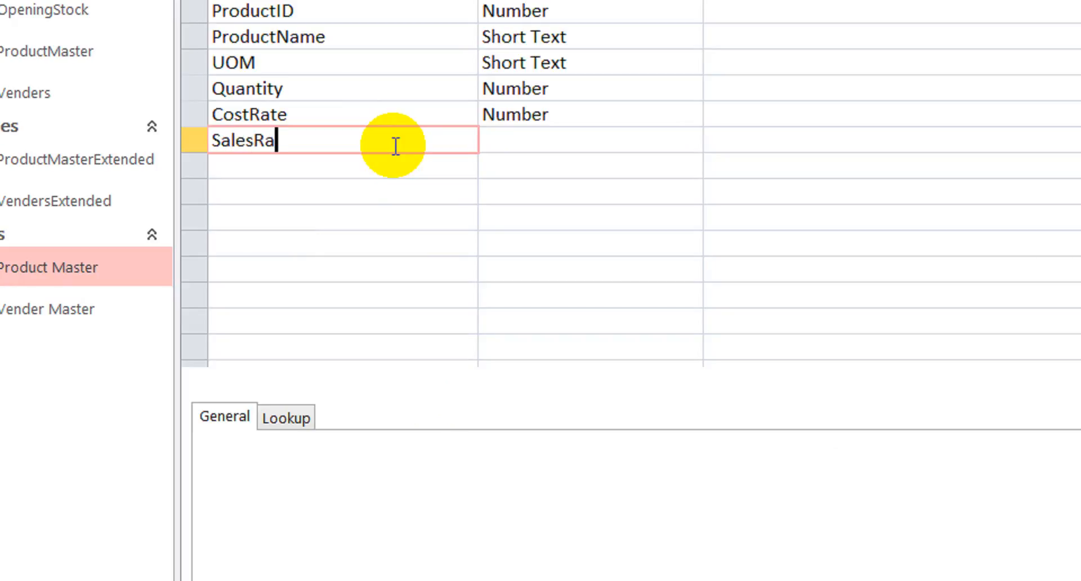
key("Down")
key("Up")
key("Tab")
type("num")
key("Down")
key("Up")
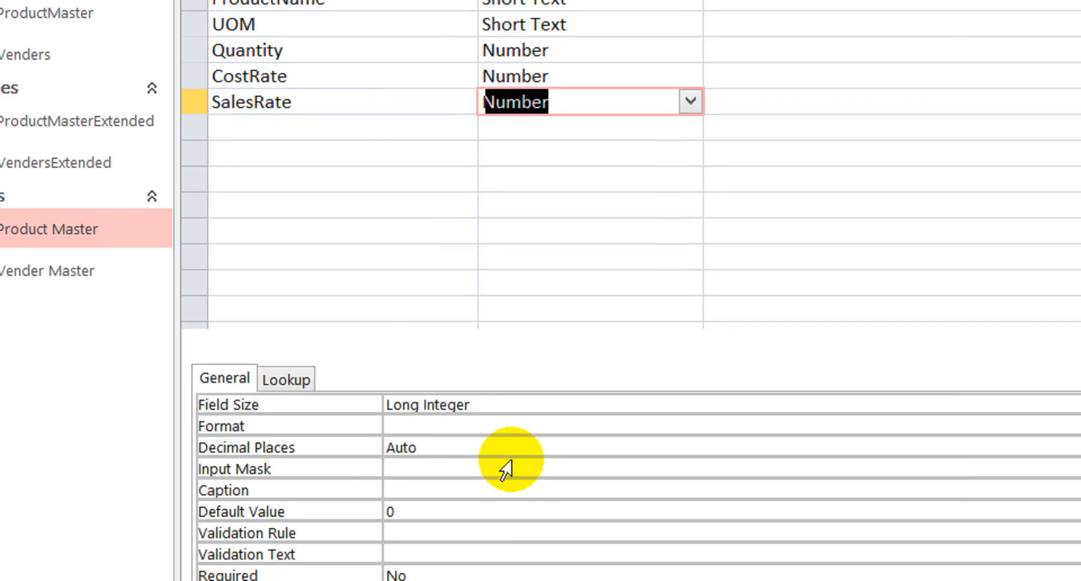
- Set the SalesRate field's format to Standard with 0 decimal places
left_click(499, 427)
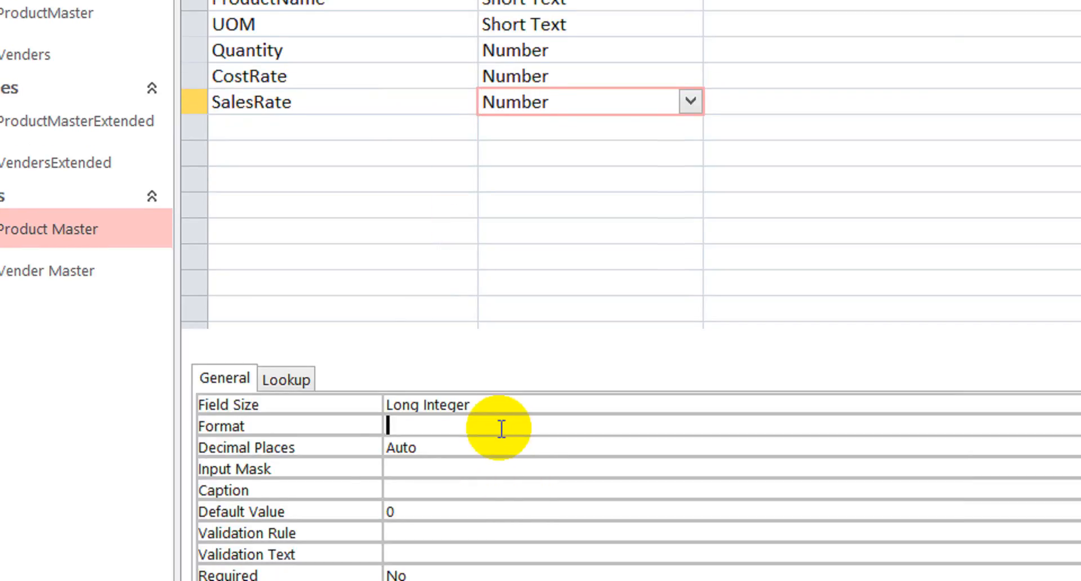
type("standard")
key("Return")
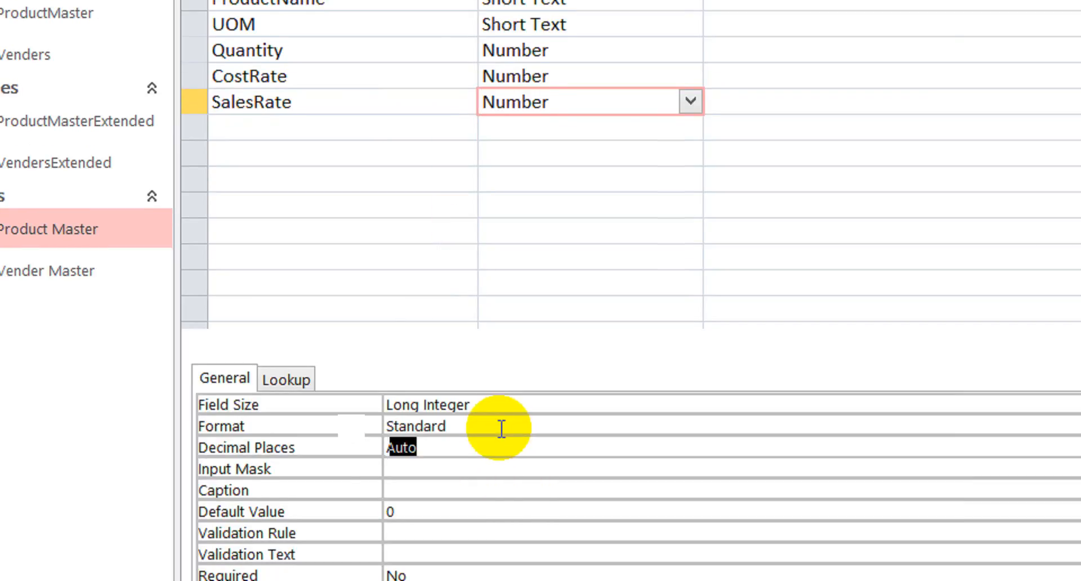
type("0")
key("Return")
key("Up")
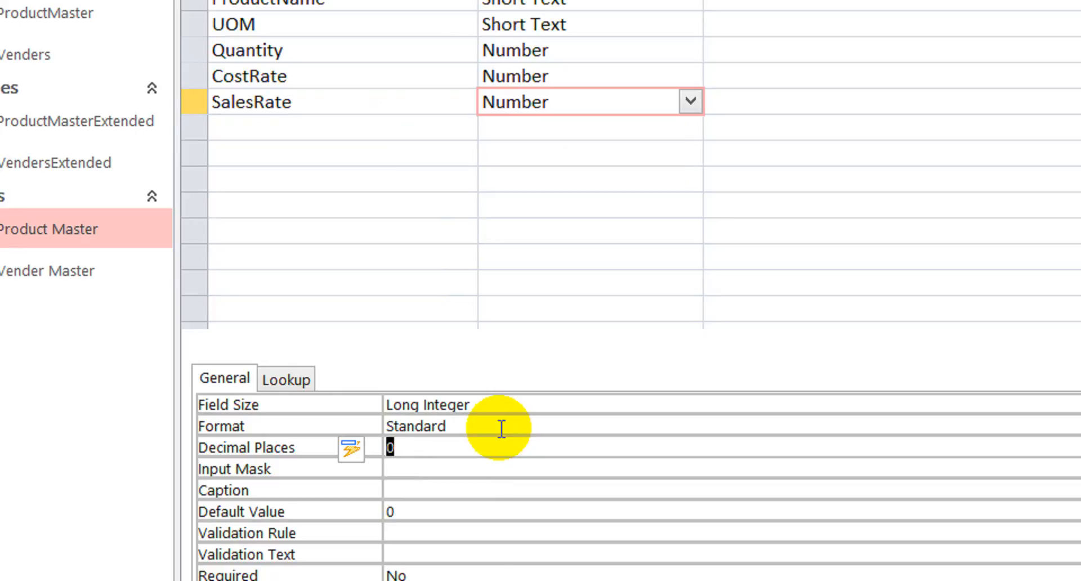